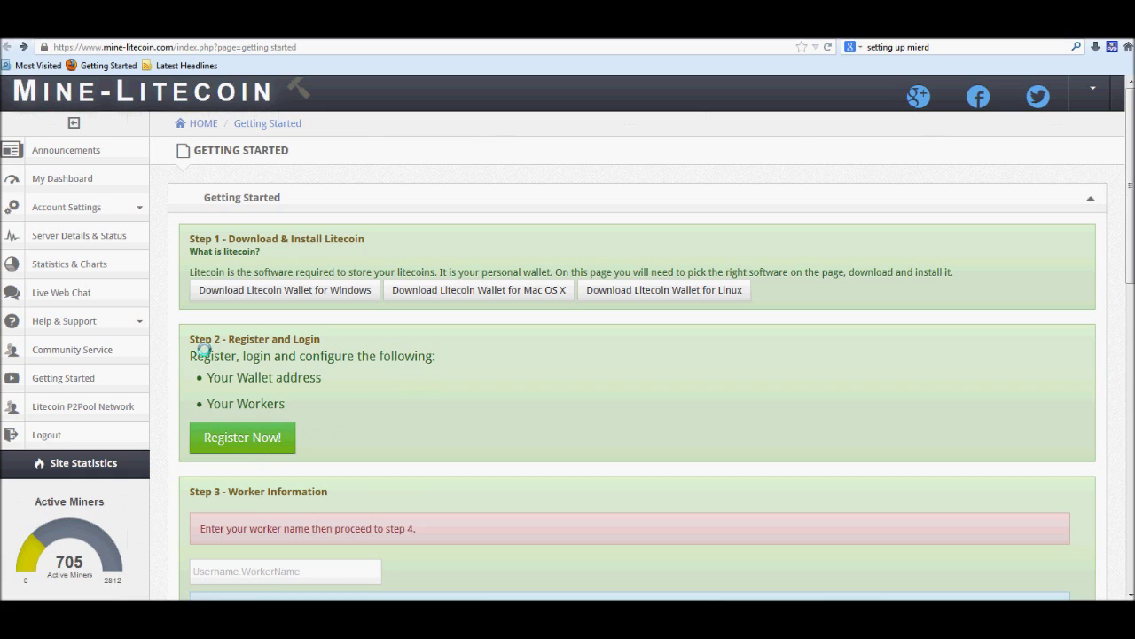
# Delete worker x3 in Account Settings' Miner Configuration and enter x3 as the new worker name.
pyautogui.click(138, 209)
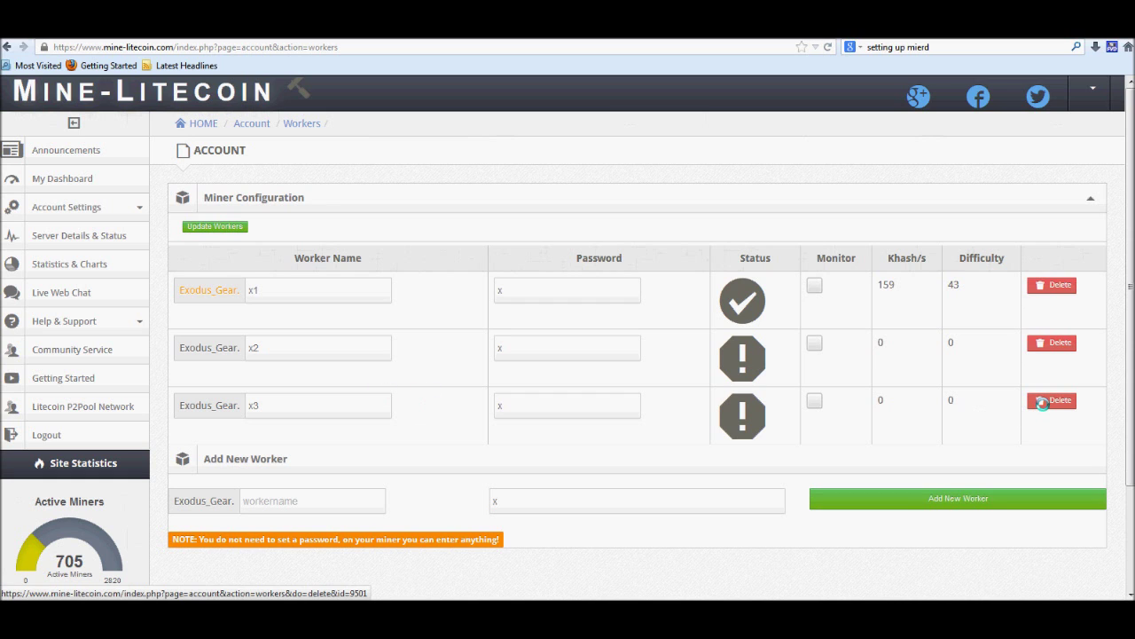
pyautogui.click(1042, 402)
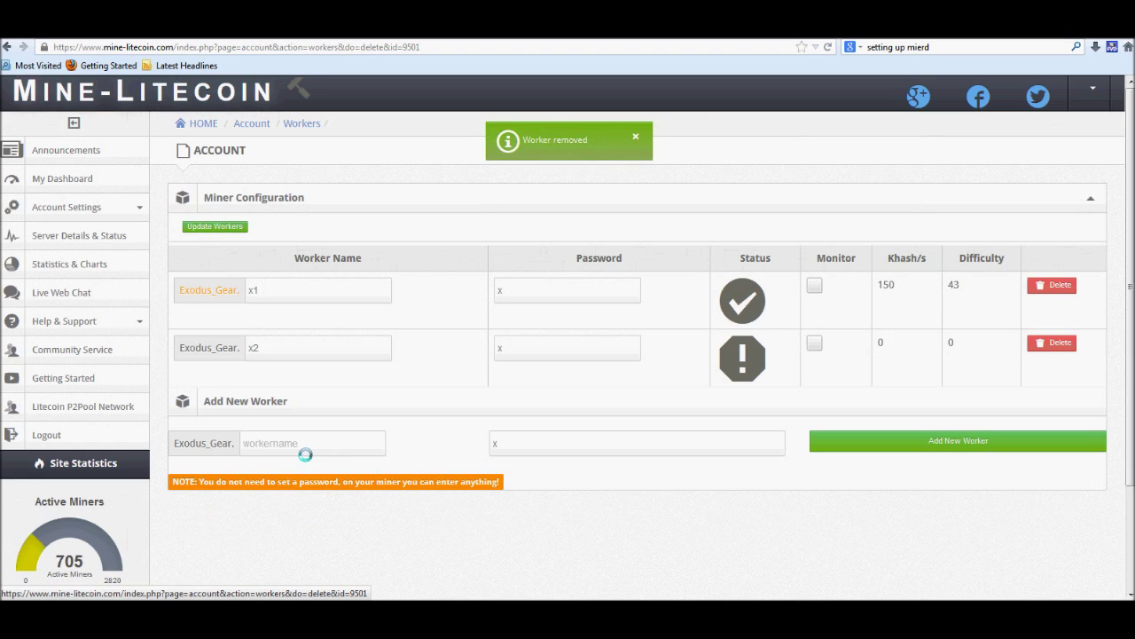
pyautogui.click(305, 448)
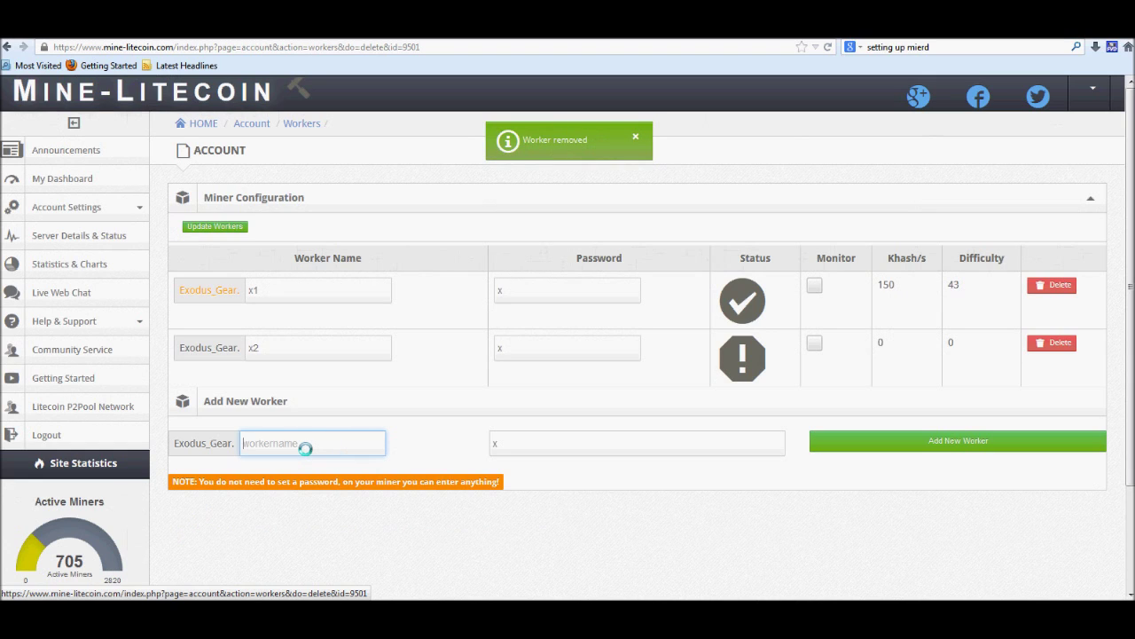
pyautogui.write('x3')
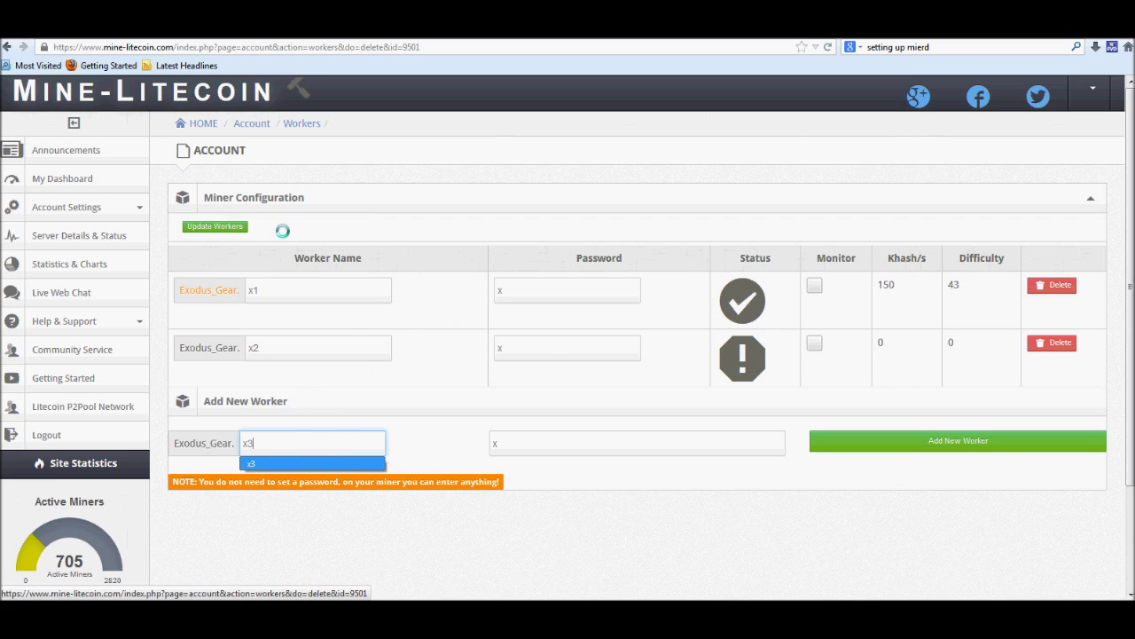
pyautogui.moveTo(299, 253); pyautogui.dragTo(499, 263)
pyautogui.click(488, 261)
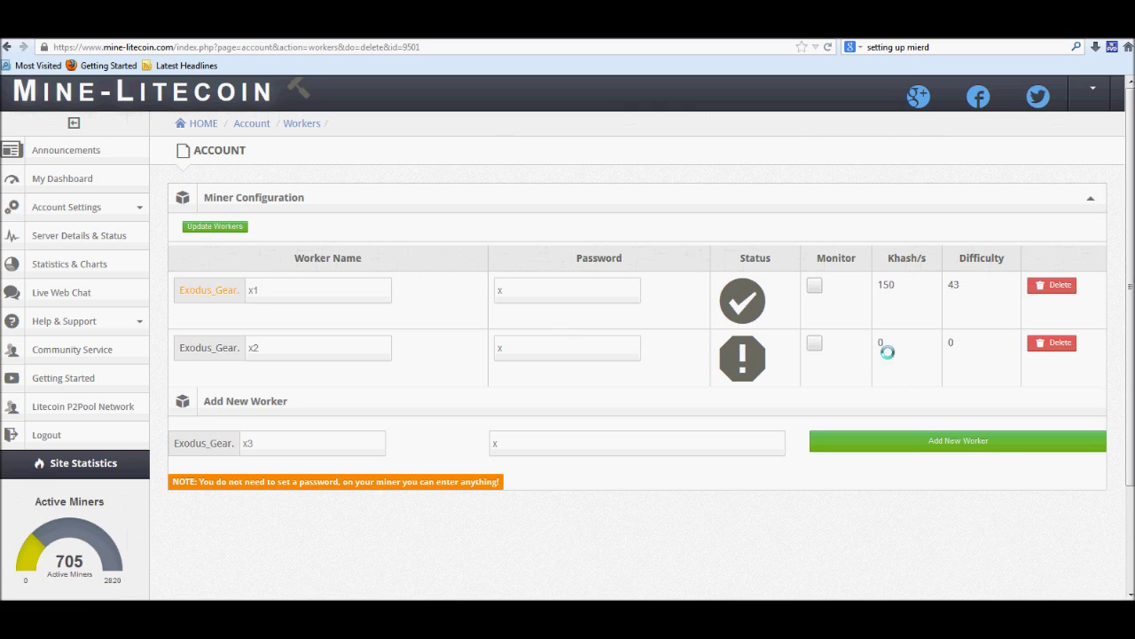
# On Server Details & Status, select the America address stratum+tcp://america.mine-litecoin.com.
pyautogui.click(92, 240)
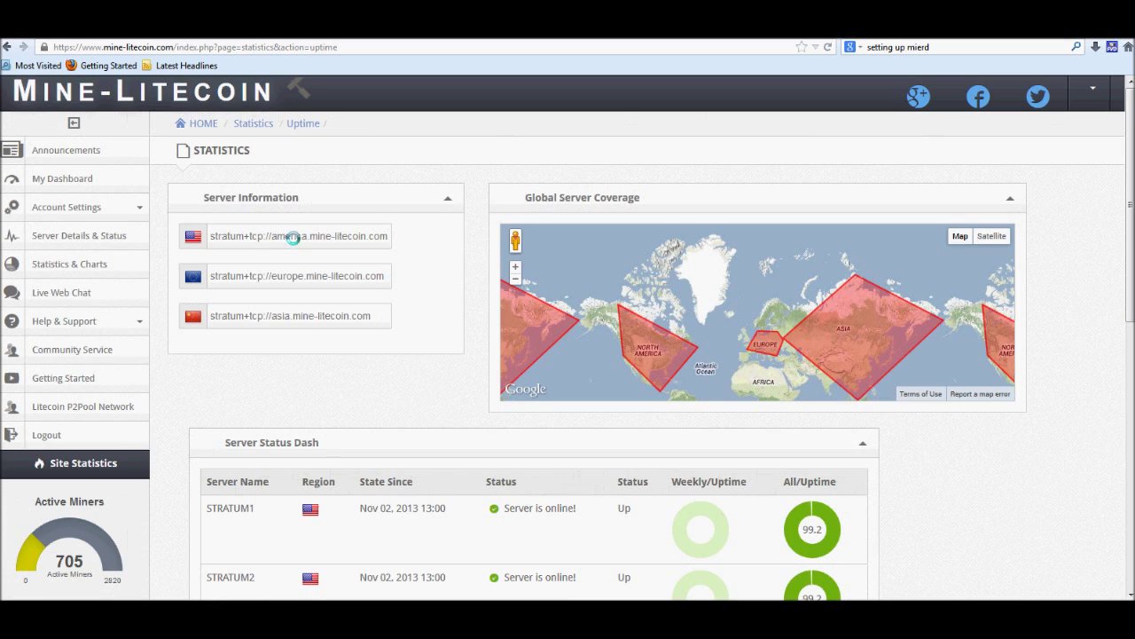
pyautogui.tripleClick(292, 237)
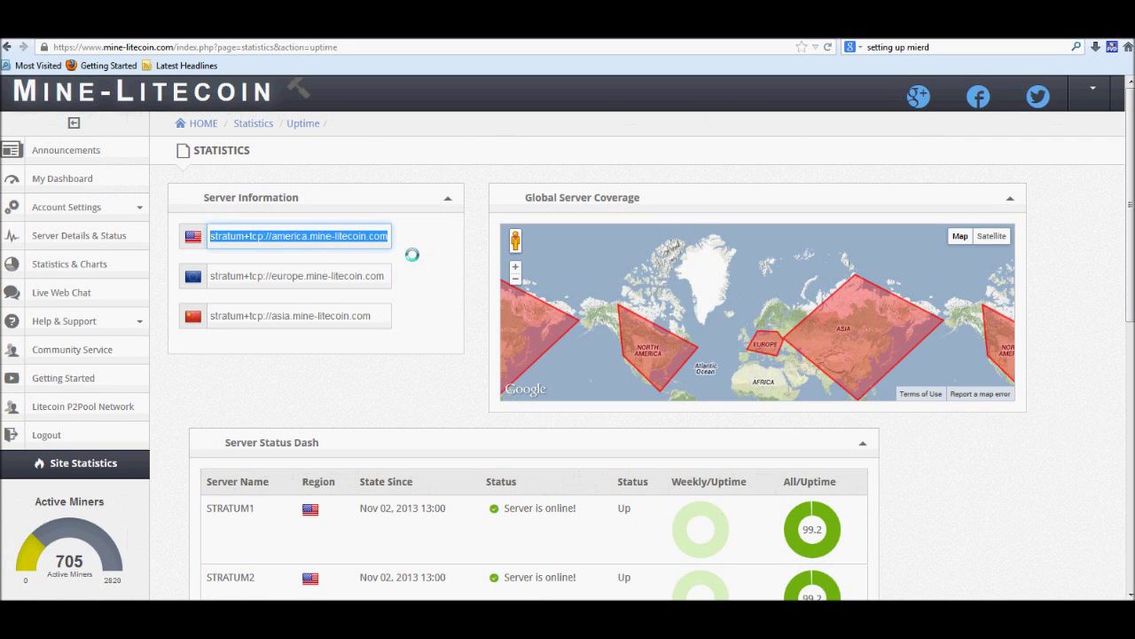
pyautogui.scroll(-2, 438, 265)
pyautogui.scroll(-3, 438, 265)
pyautogui.scroll(5, 435, 260)
# Scroll the Getting Started guide down to 'Step 5 - Configuring your mining software'.
pyautogui.click(62, 377)
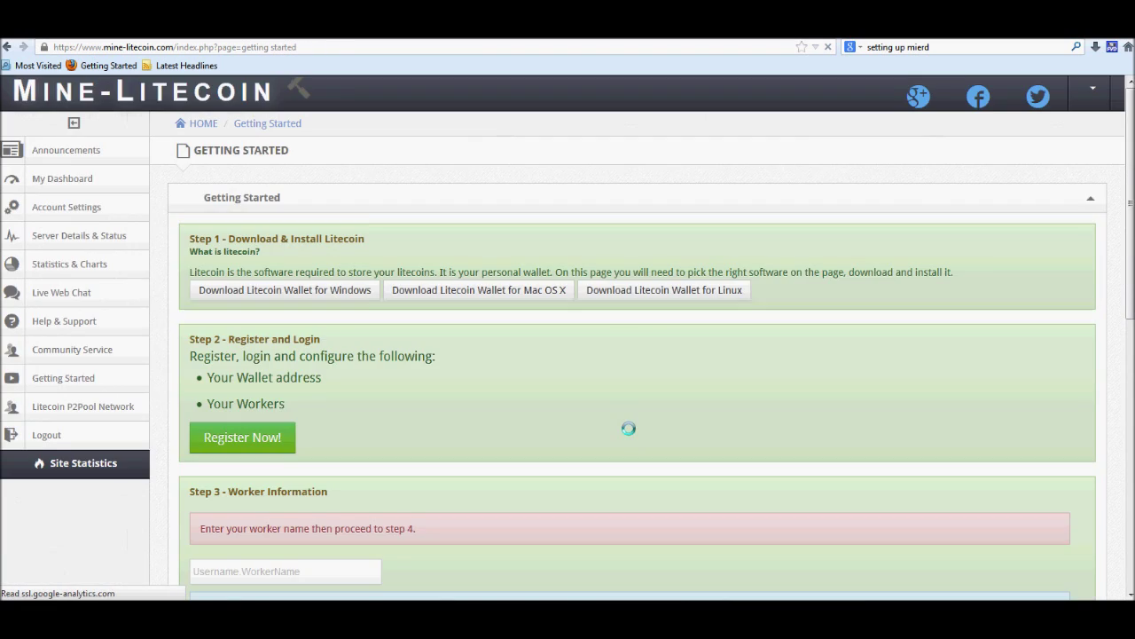
pyautogui.scroll(-2, 626, 417)
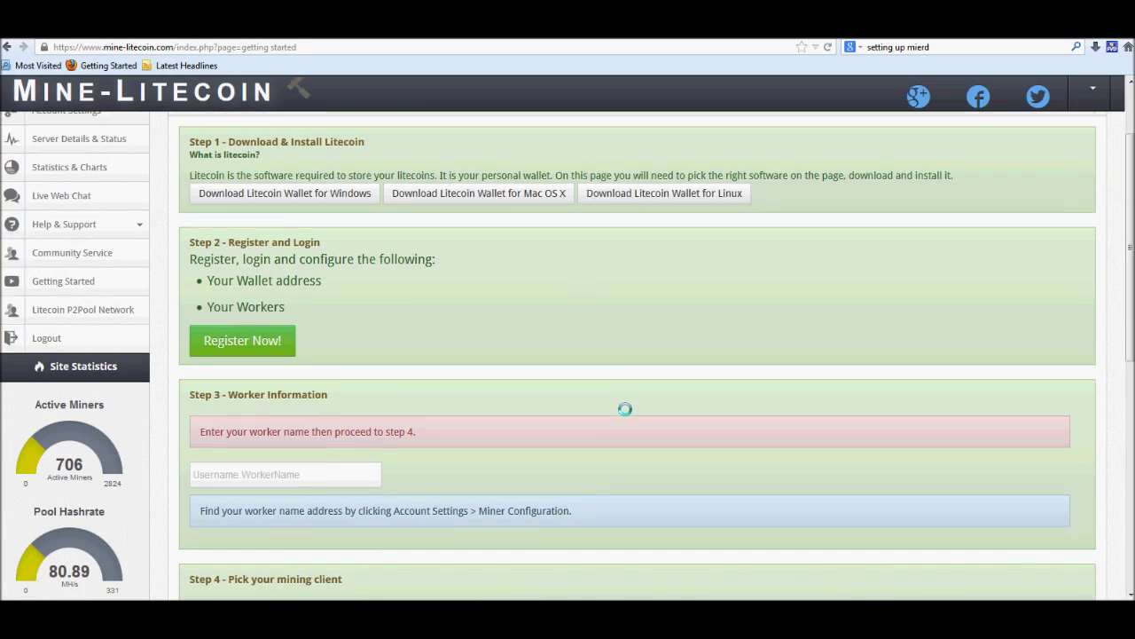
pyautogui.scroll(-3, 625, 409)
pyautogui.scroll(-6, 624, 409)
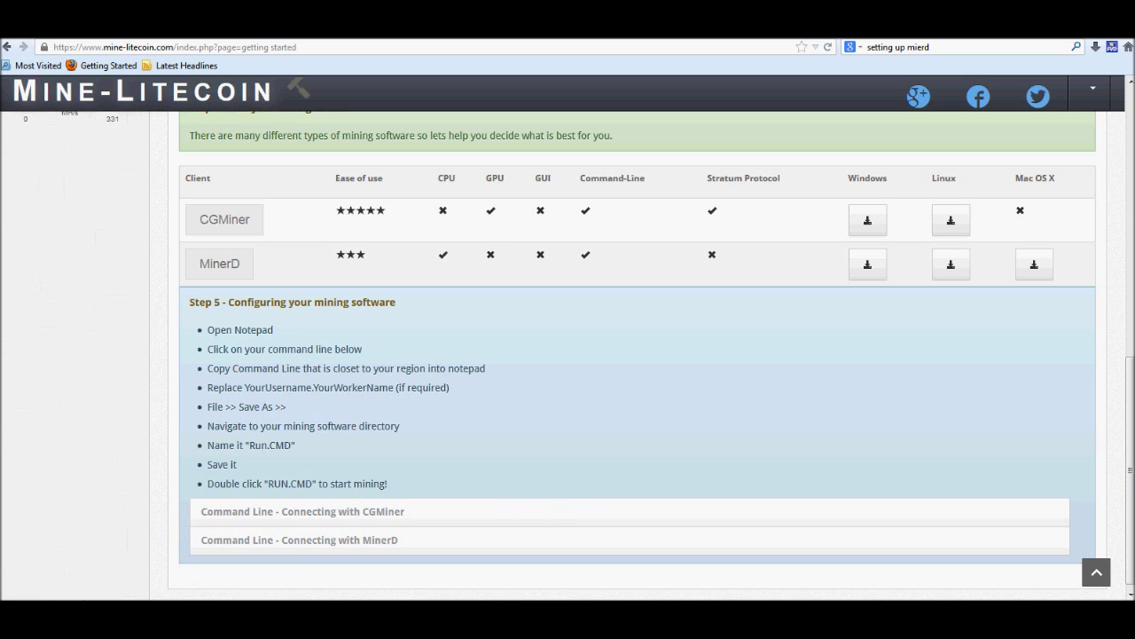
# Place the MINERD window beside the guide and apply the Folder Options View settings to show extensions.
pyautogui.click(88, 593)
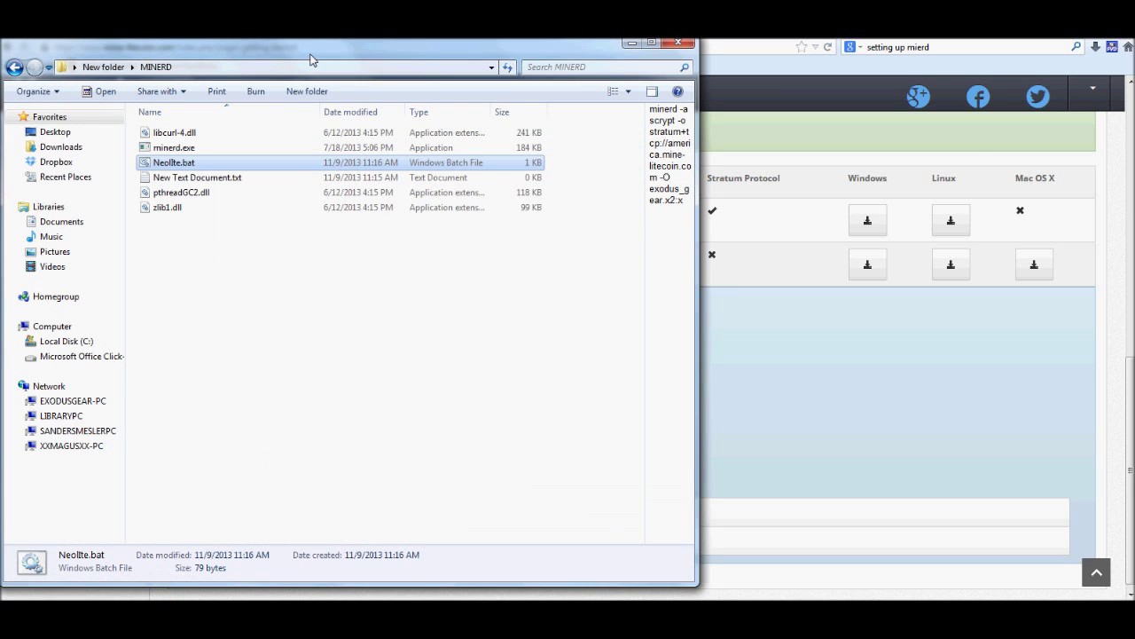
pyautogui.moveTo(367, 60); pyautogui.dragTo(803, 173)
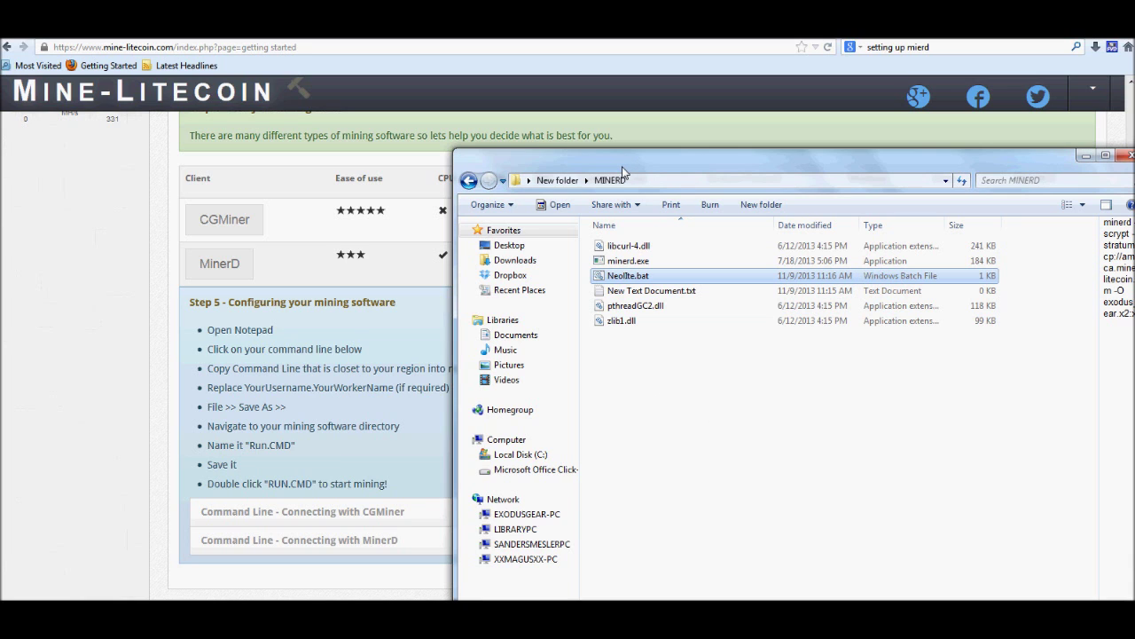
pyautogui.press('alt')
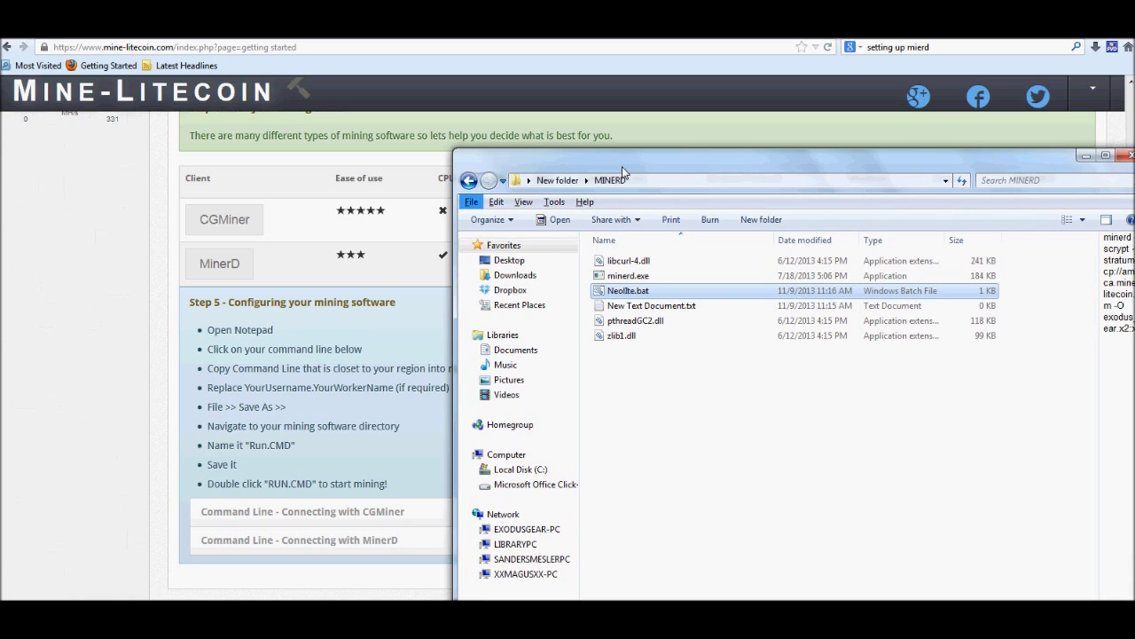
pyautogui.click(555, 201)
pyautogui.click(568, 273)
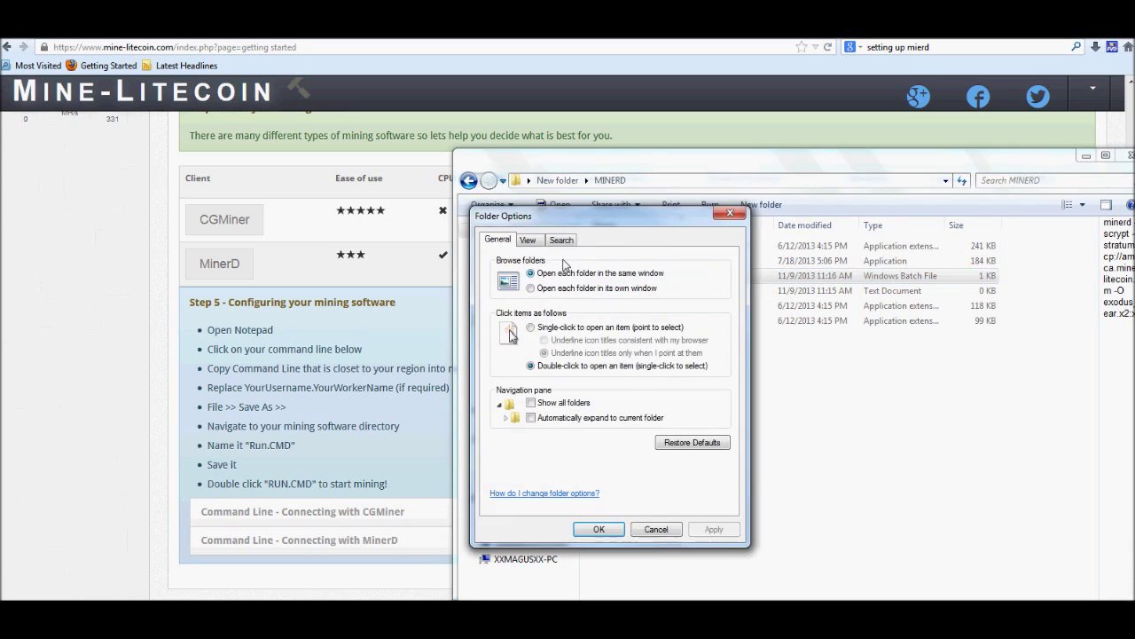
pyautogui.click(534, 245)
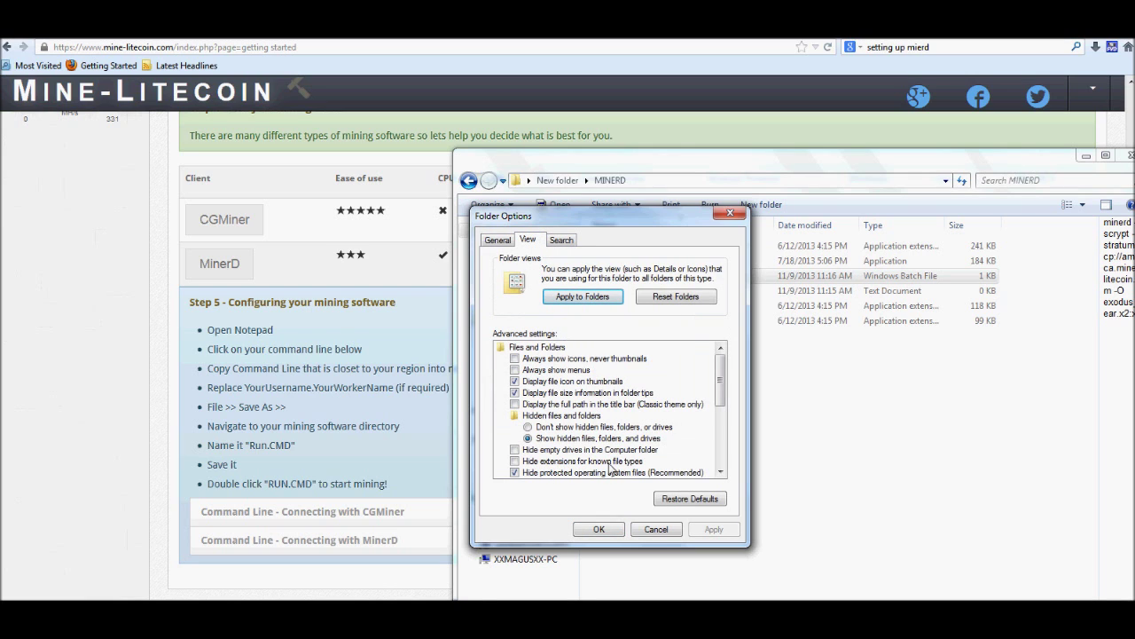
pyautogui.click(597, 528)
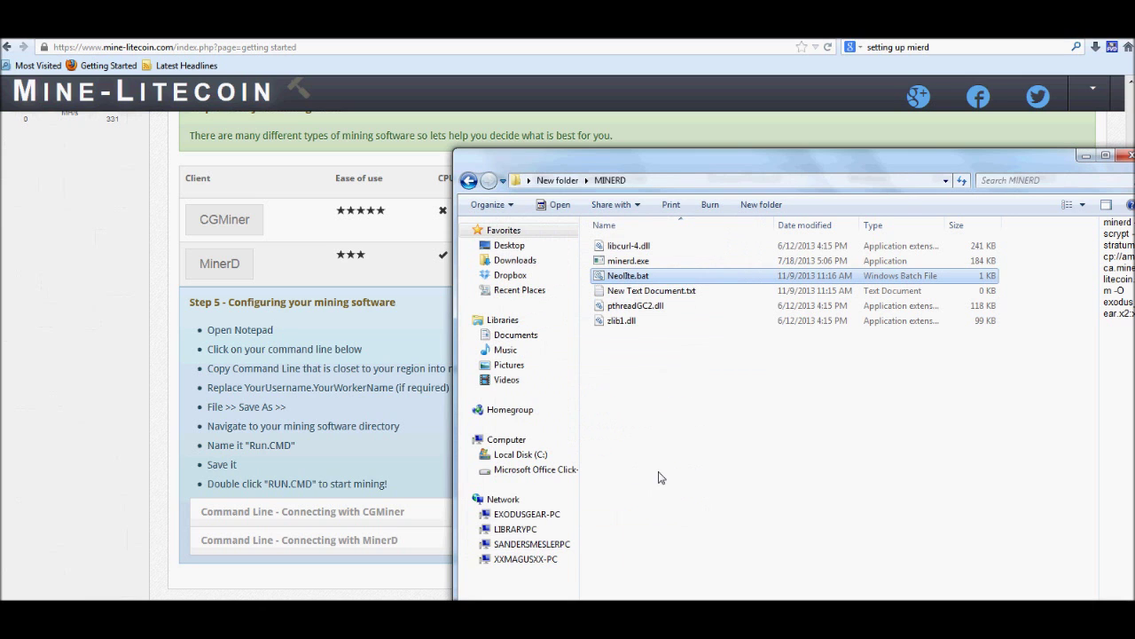
pyautogui.click(657, 294)
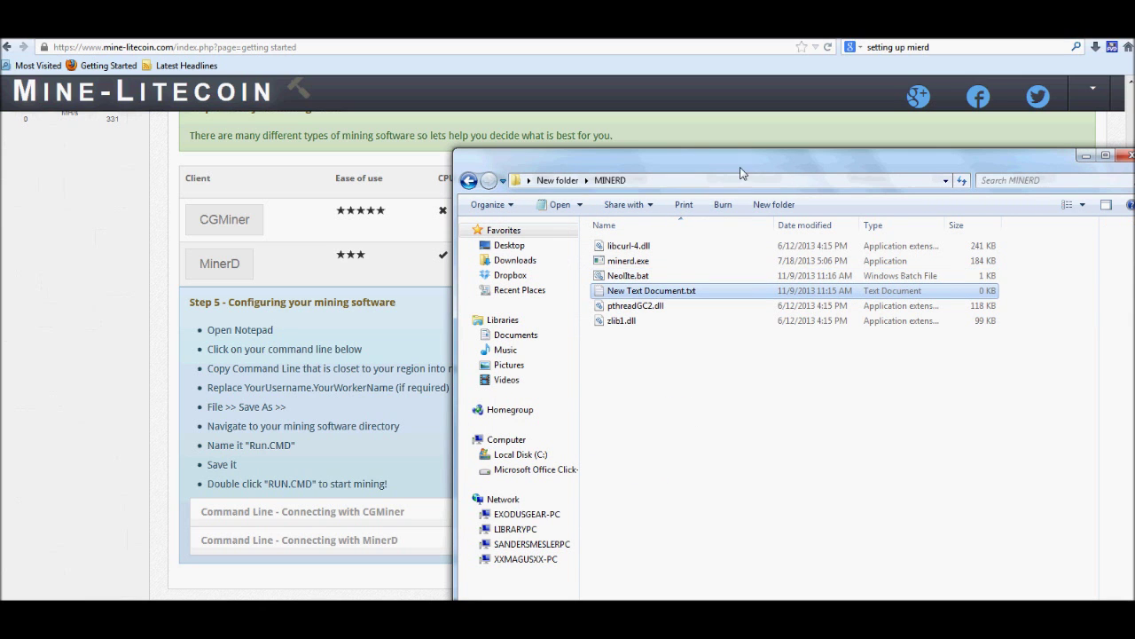
# Add a blank New Text Document (2).txt to MINERD, open it in Notepad, then return to the guide.
pyautogui.moveTo(740, 169); pyautogui.dragTo(522, 161)
pyautogui.rightClick(449, 489)
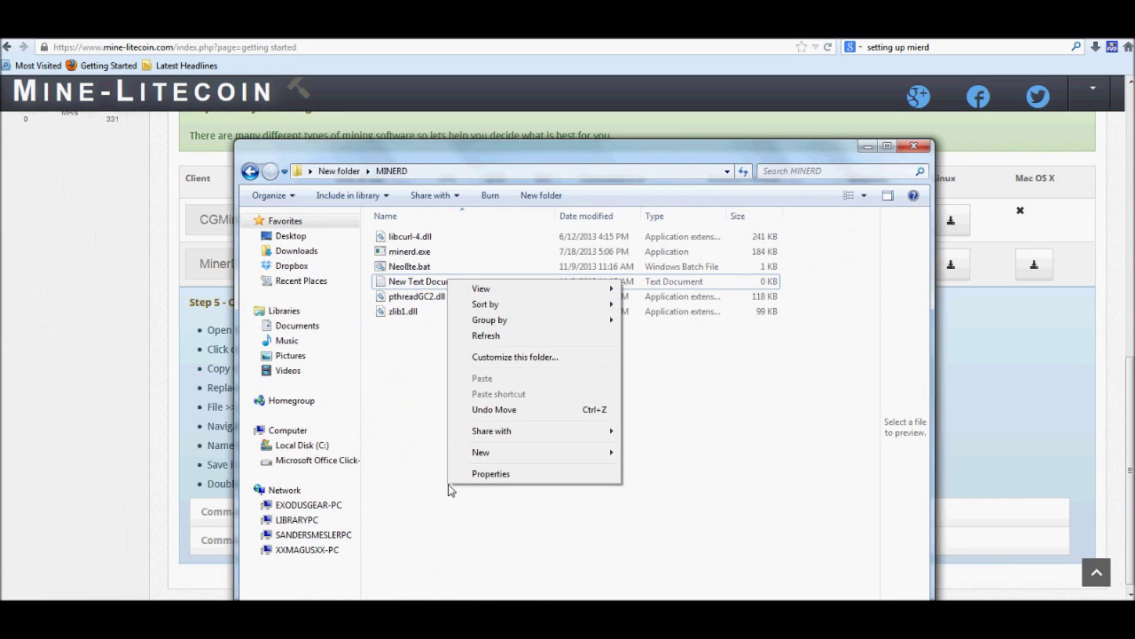
pyautogui.moveTo(586, 457)
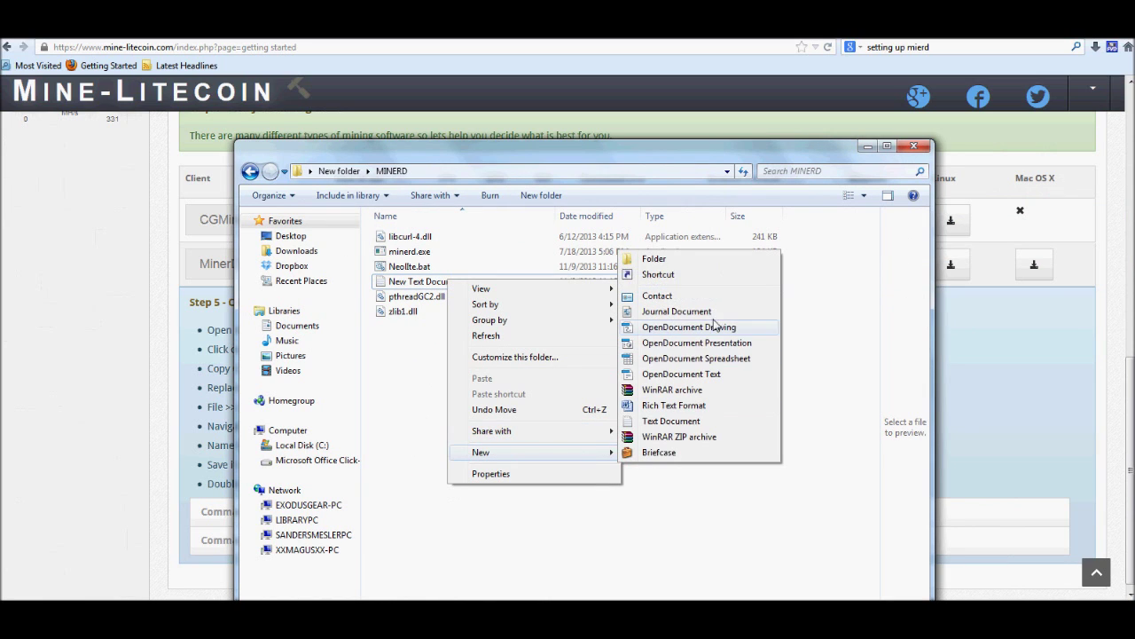
pyautogui.click(698, 421)
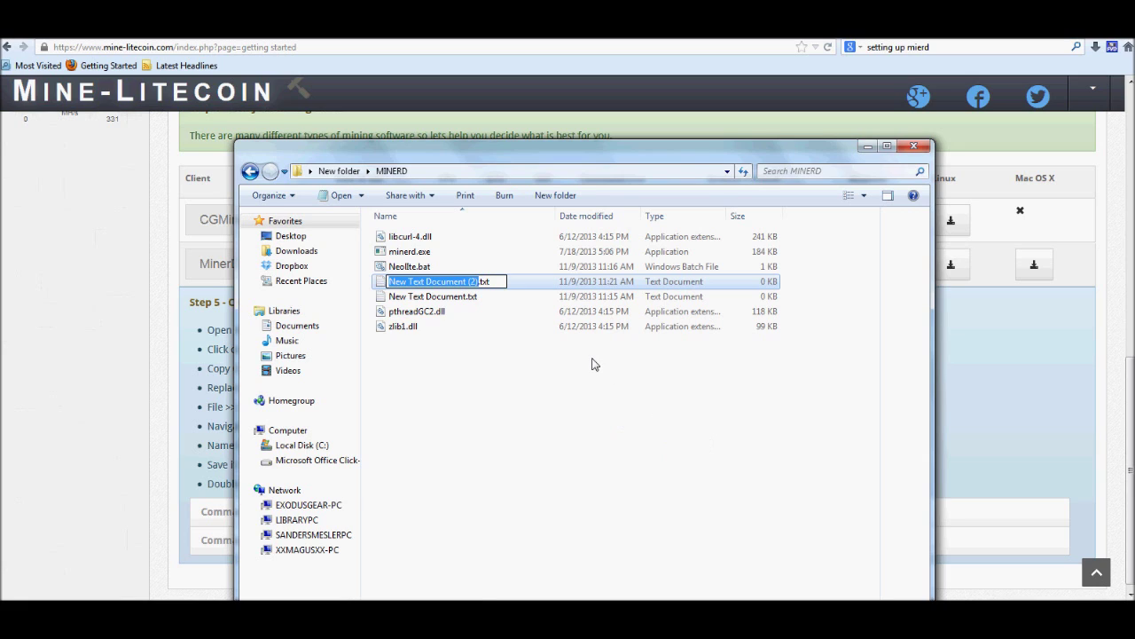
pyautogui.press('Return')
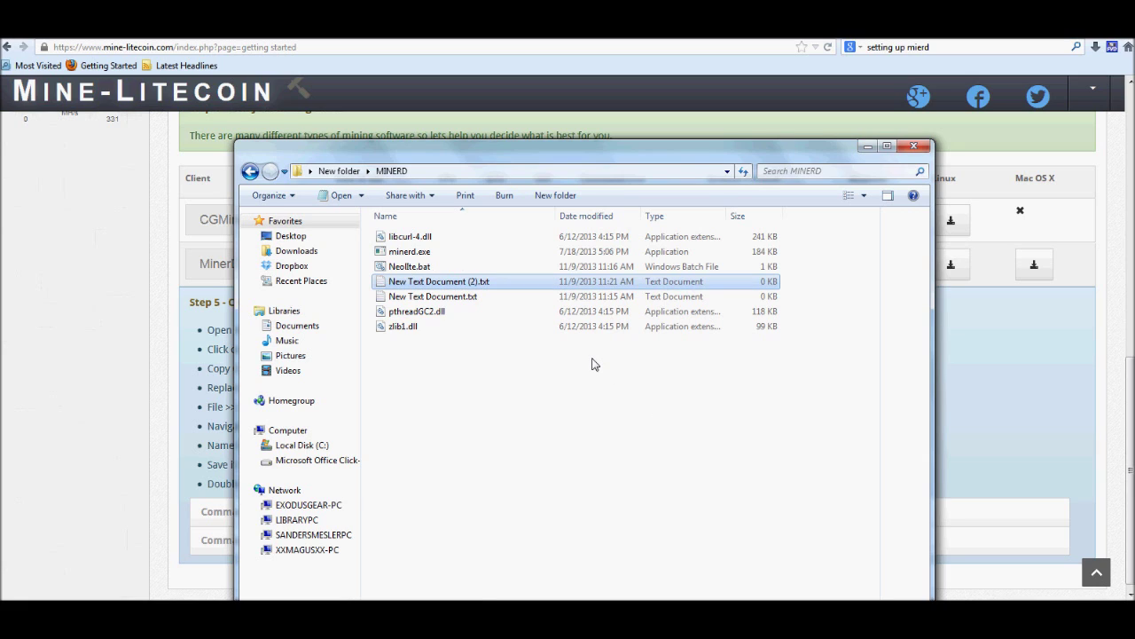
pyautogui.doubleClick(448, 282)
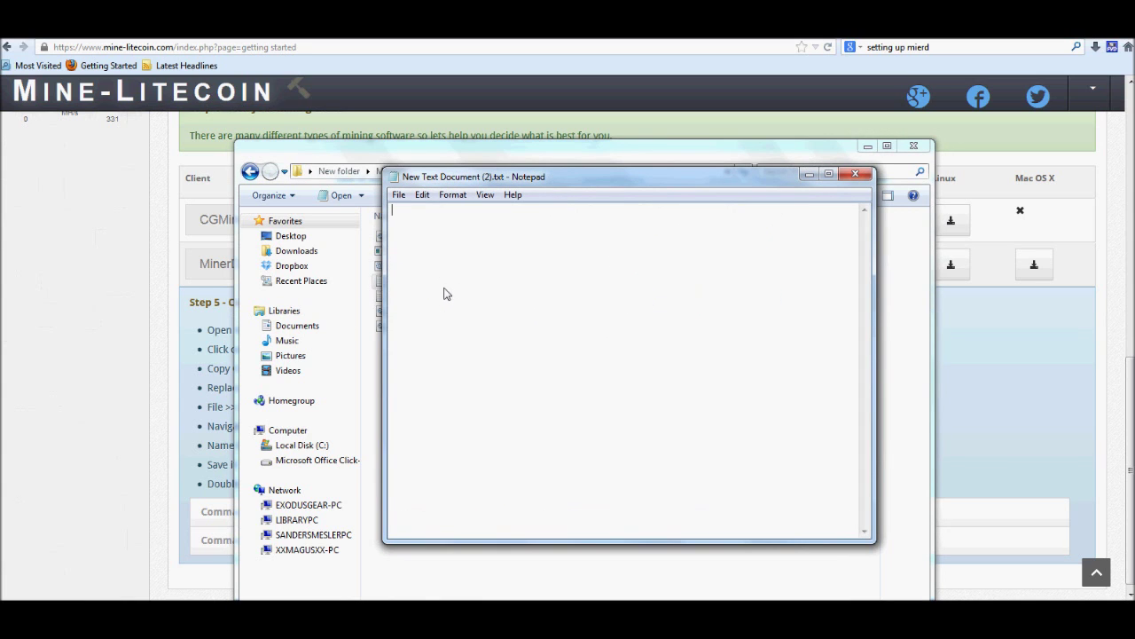
pyautogui.click(99, 370)
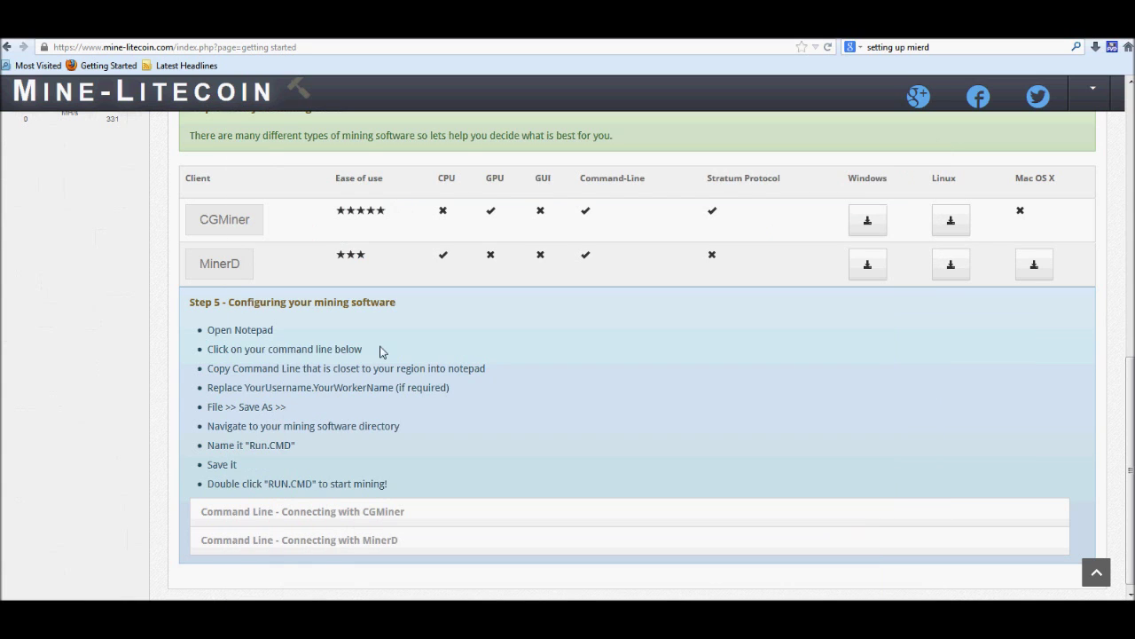
pyautogui.scroll(-1, 406, 349)
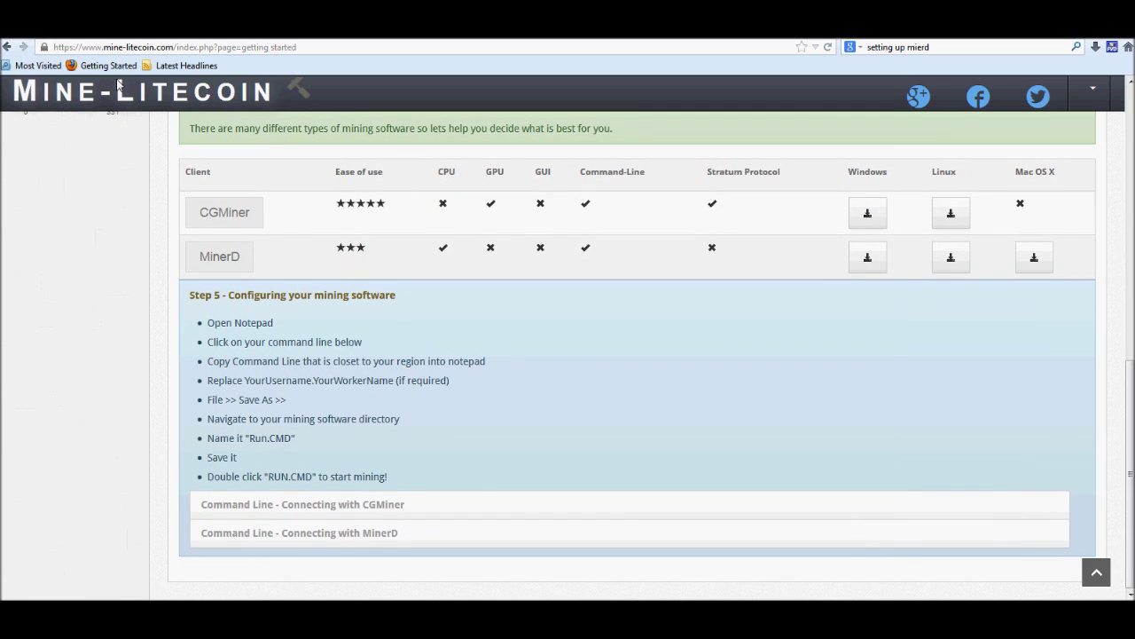
# Expand the MinerD command lines, copy the America minerd line, and switch to the empty Notepad document.
pyautogui.click(348, 541)
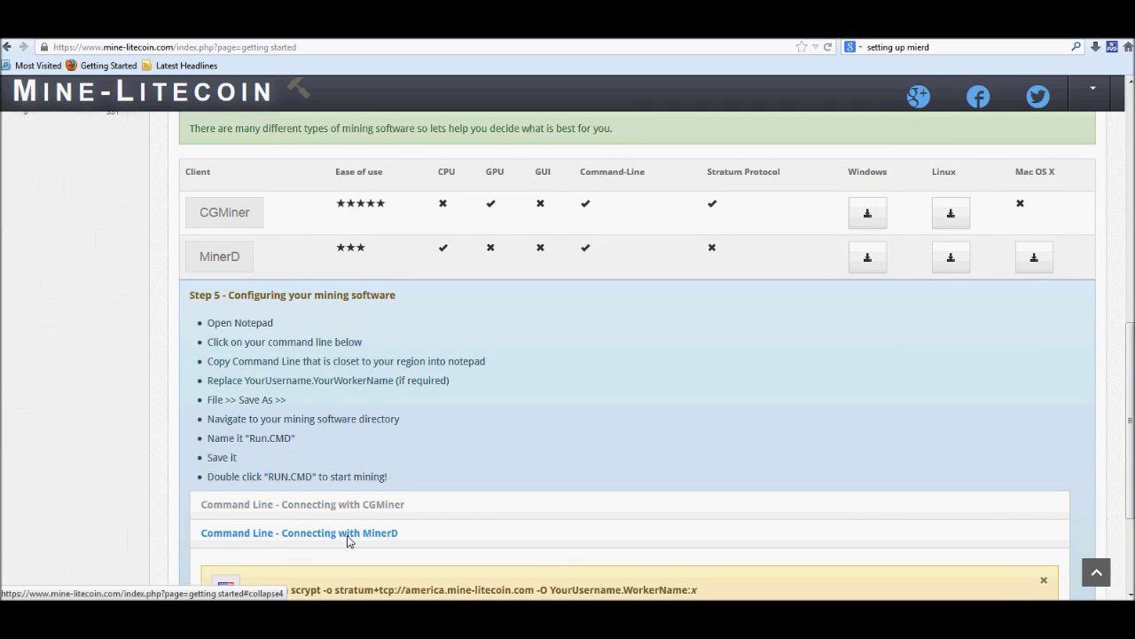
pyautogui.scroll(-3, 511, 482)
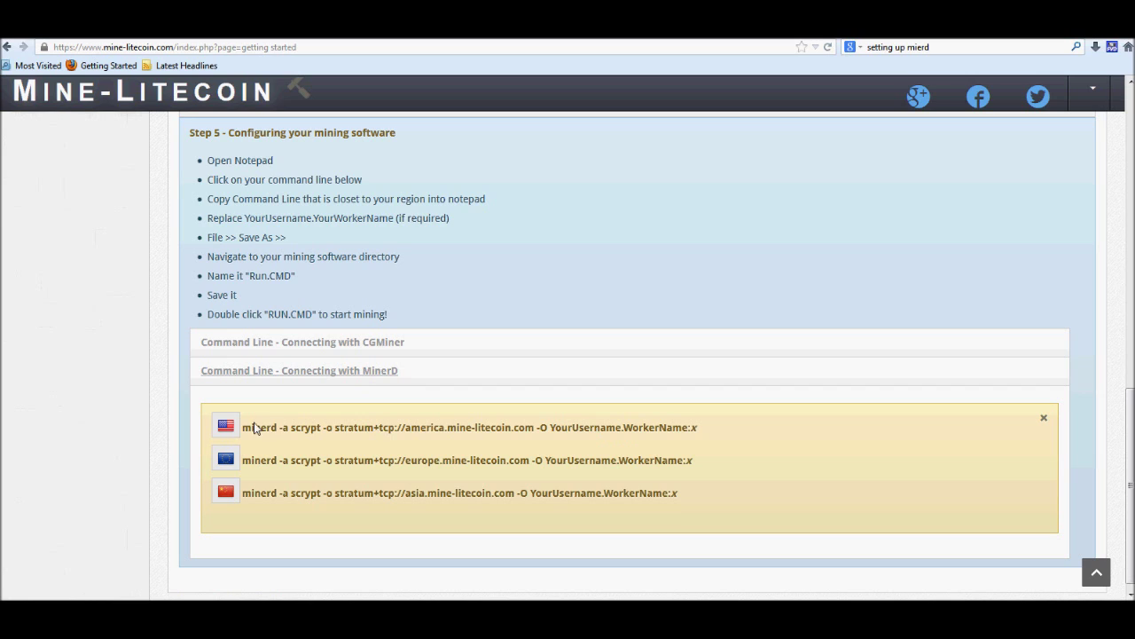
pyautogui.moveTo(242, 428); pyautogui.dragTo(521, 432)
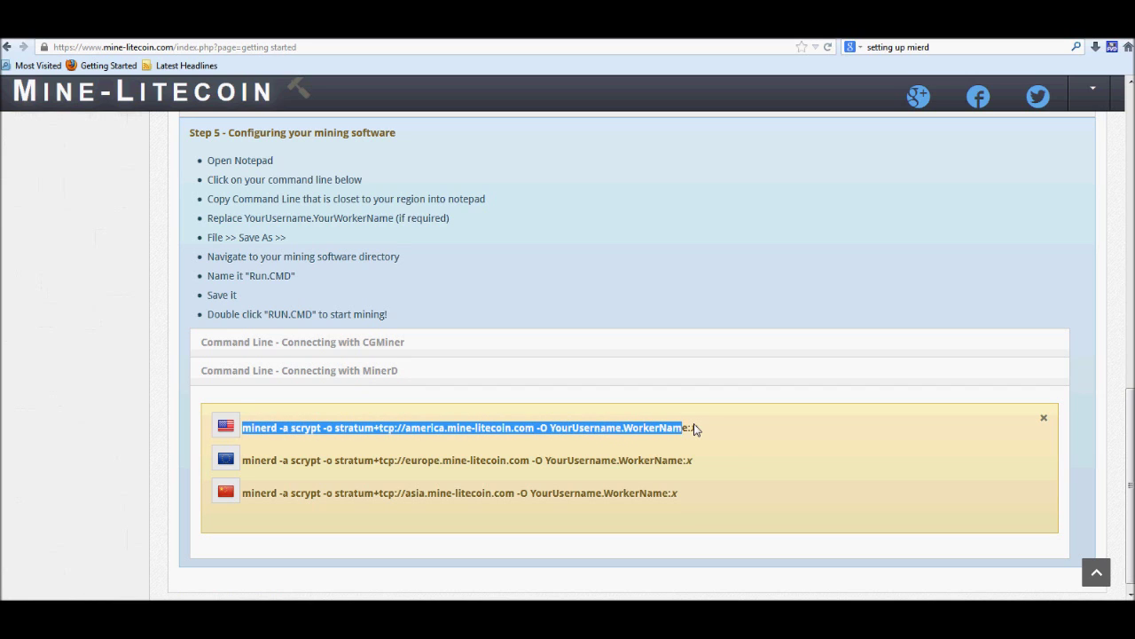
pyautogui.moveTo(696, 428); pyautogui.dragTo(704, 429)
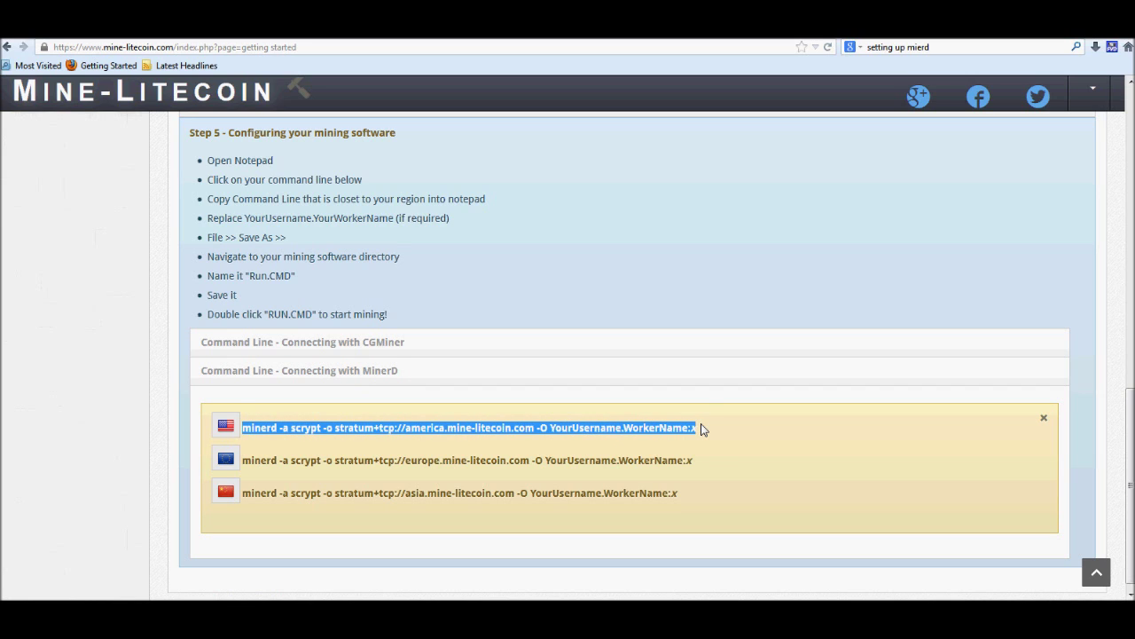
pyautogui.rightClick(319, 431)
pyautogui.click(344, 461)
pyautogui.click(348, 434)
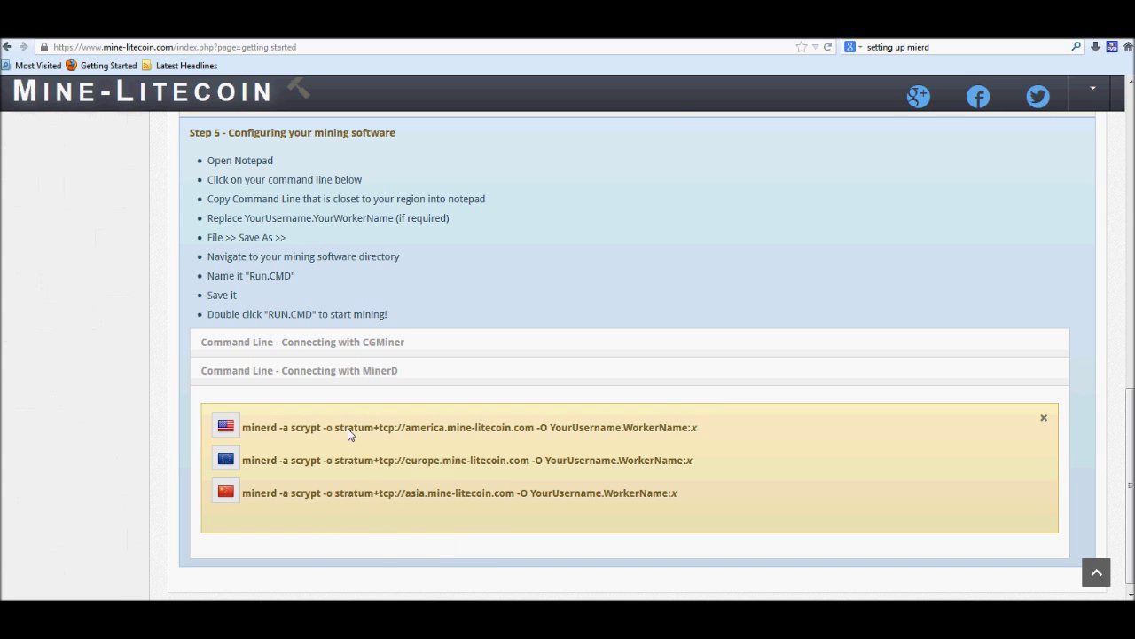
pyautogui.moveTo(414, 619)
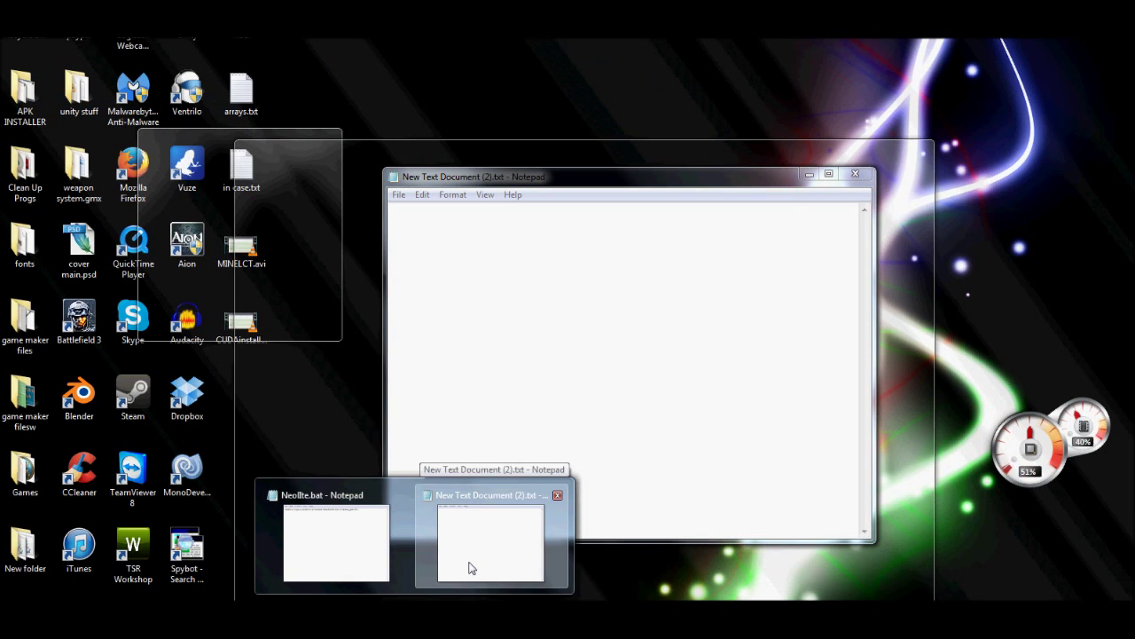
pyautogui.click(470, 568)
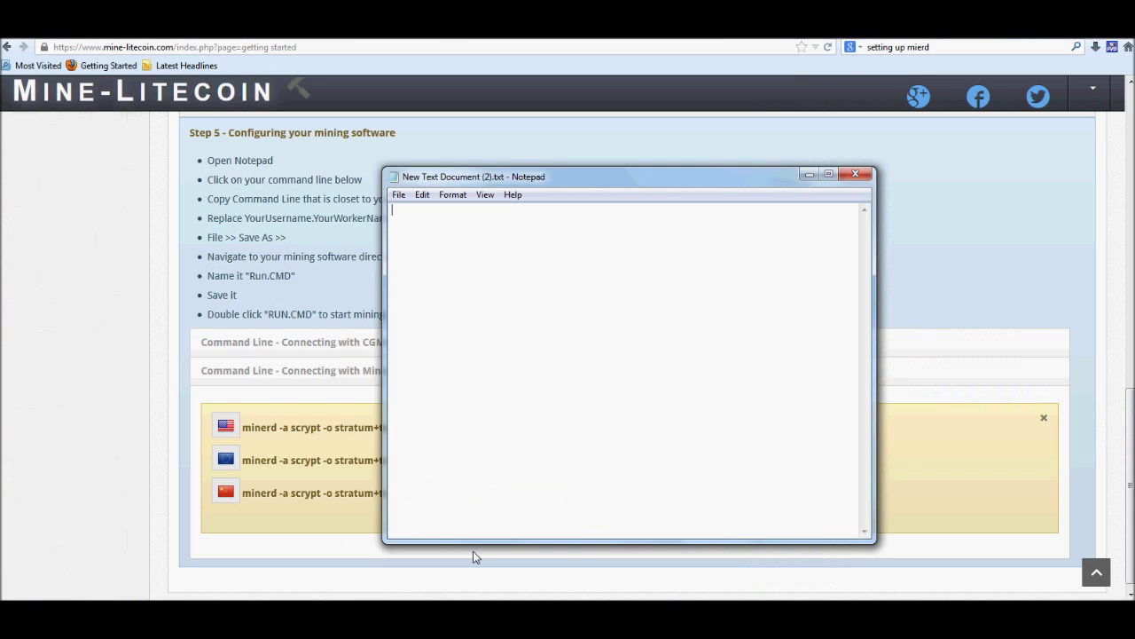
# Paste the America minerd command line into Notepad and select the YourUsername placeholder.
pyautogui.rightClick(470, 328)
pyautogui.click(483, 383)
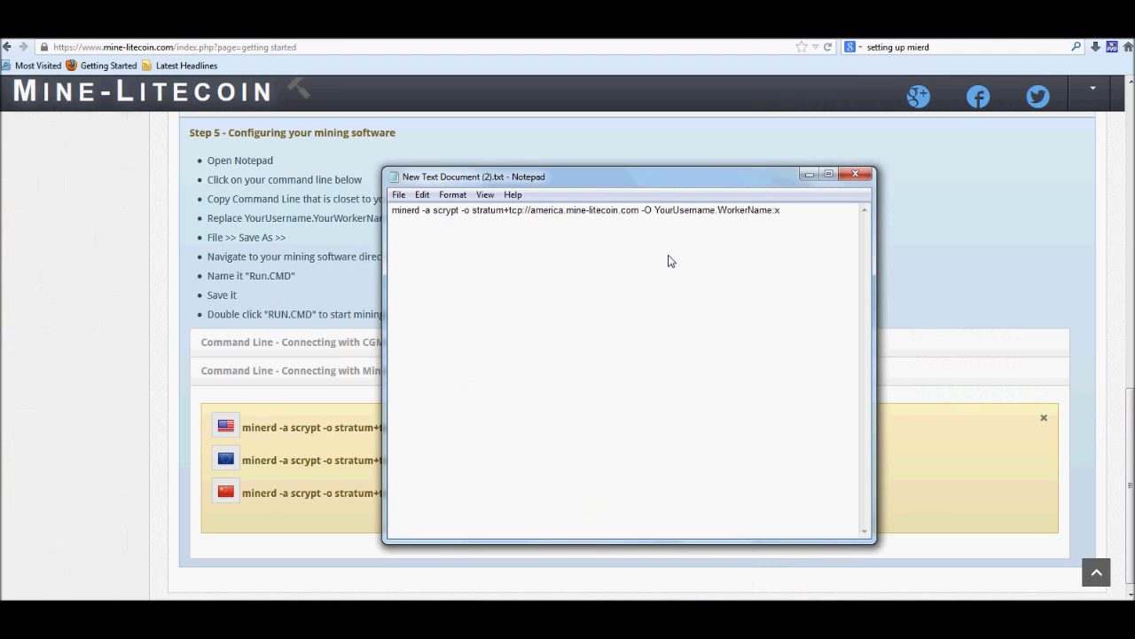
pyautogui.doubleClick(681, 213)
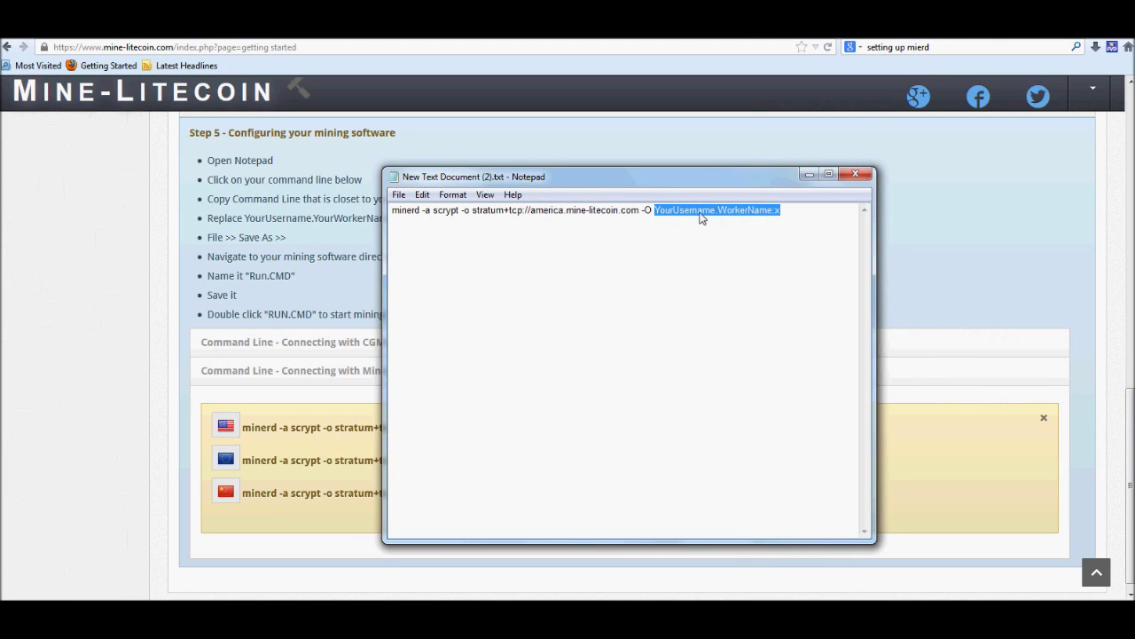
pyautogui.click(657, 213)
pyautogui.moveTo(657, 213); pyautogui.dragTo(717, 217)
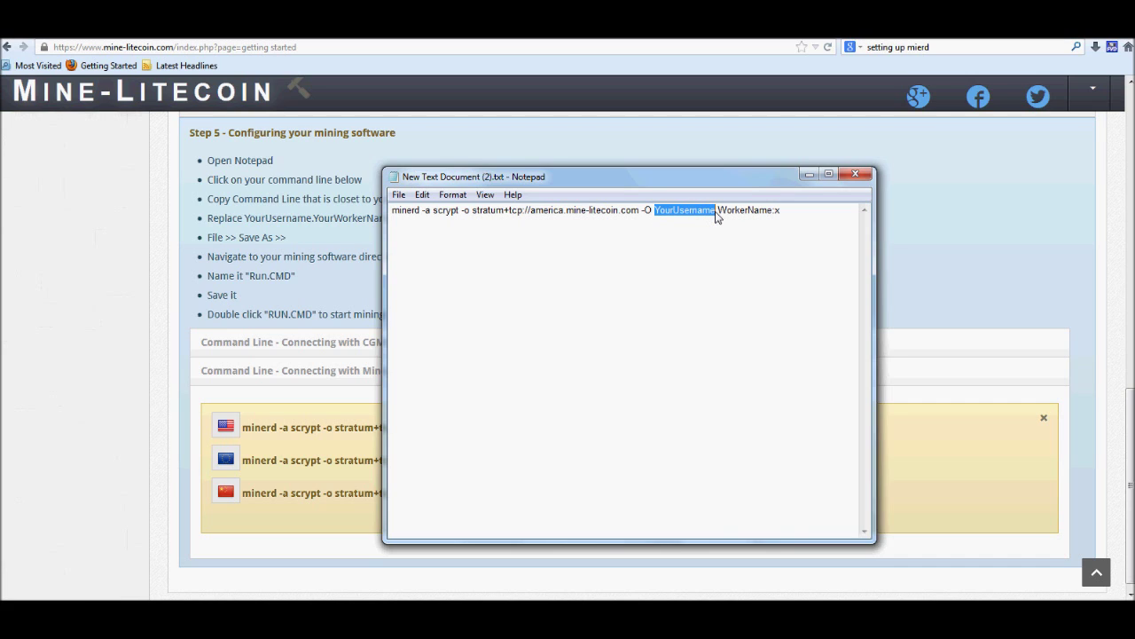
# Replace the placeholders with the account's pool username and worker name x2.
pyautogui.write('expd')
pyautogui.press('BackSpace')
pyautogui.press('BackSpace')
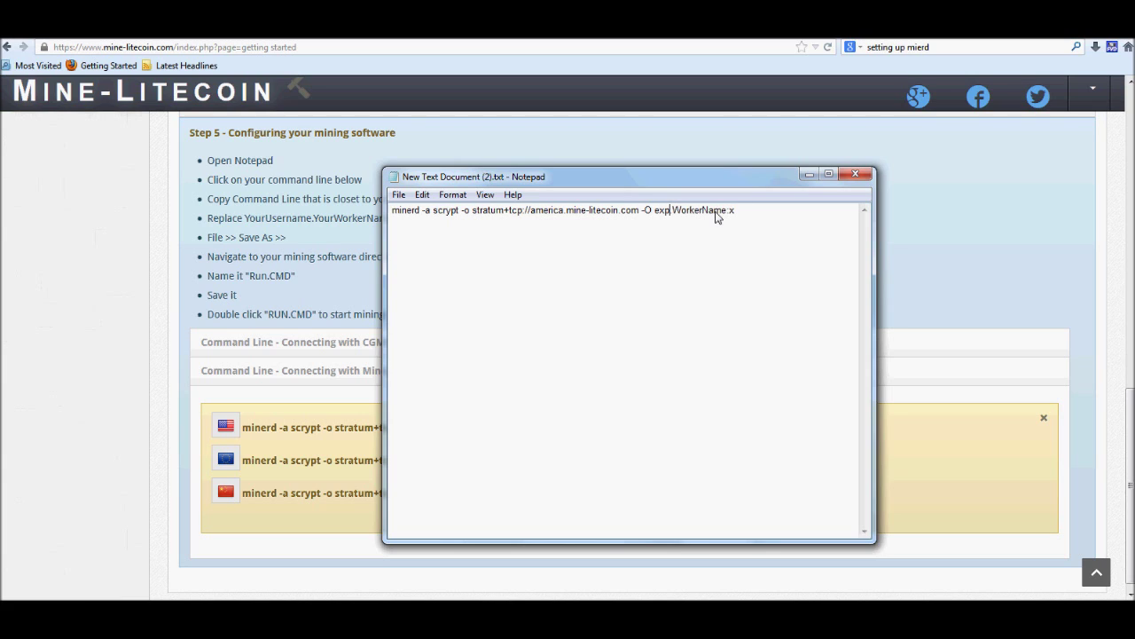
pyautogui.write('odus')
pyautogui.write('_gea')
pyautogui.write('r.')
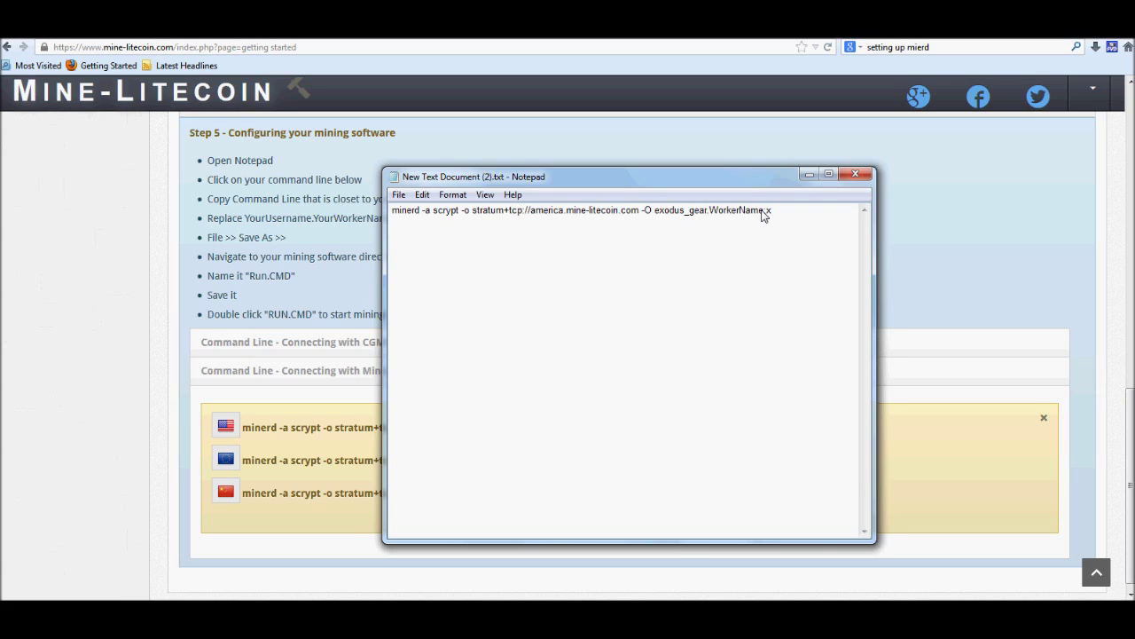
pyautogui.moveTo(762, 211); pyautogui.dragTo(712, 213)
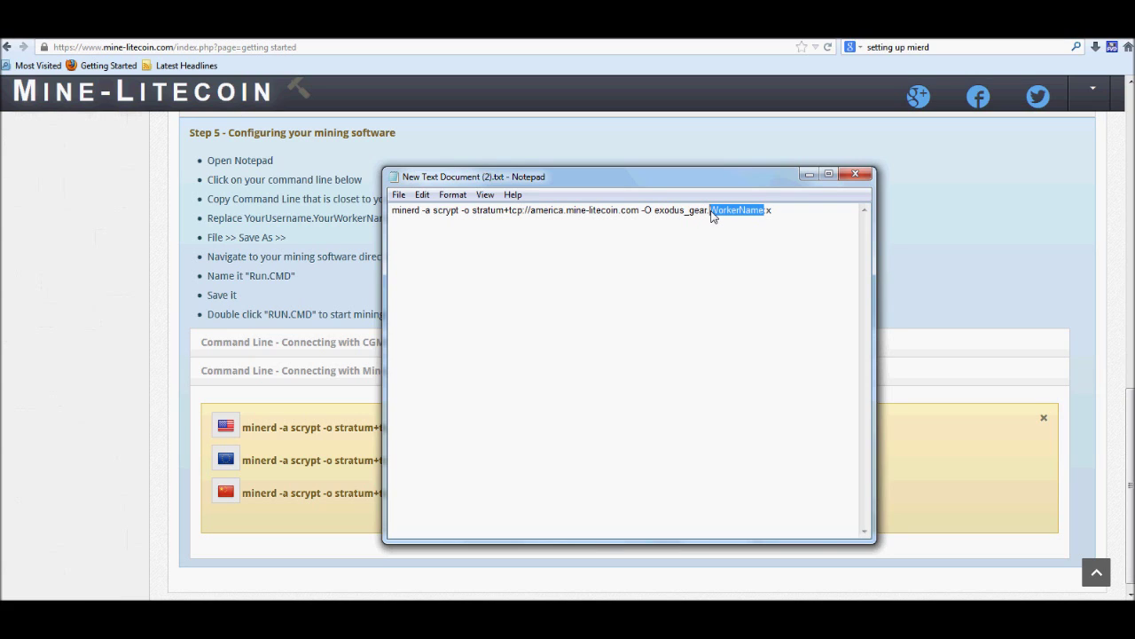
pyautogui.write('x2')
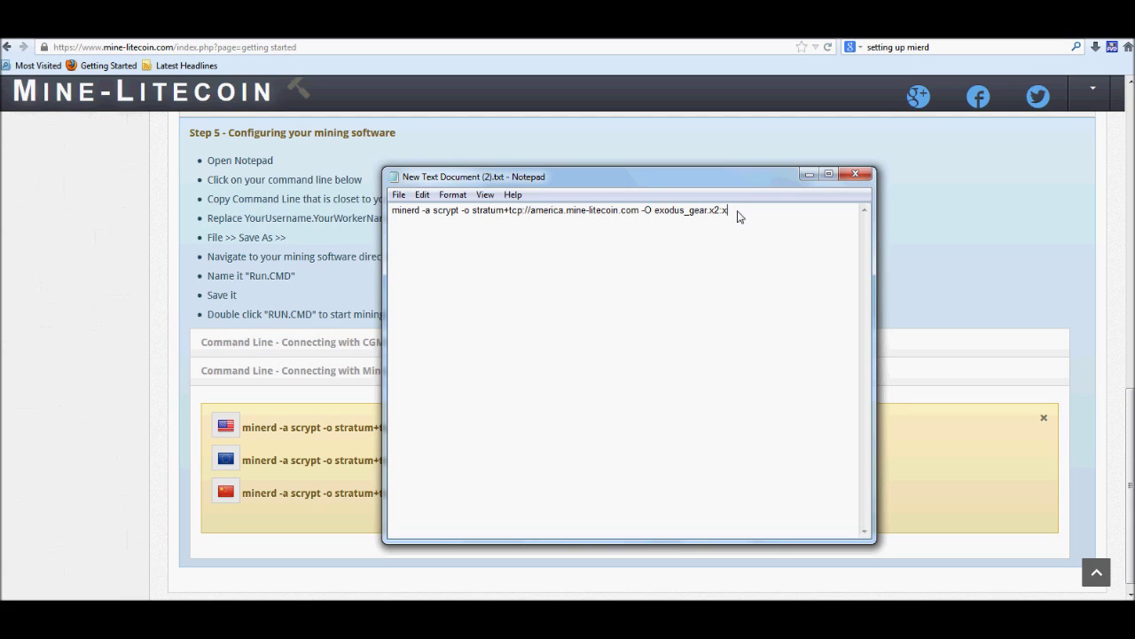
pyautogui.click(395, 196)
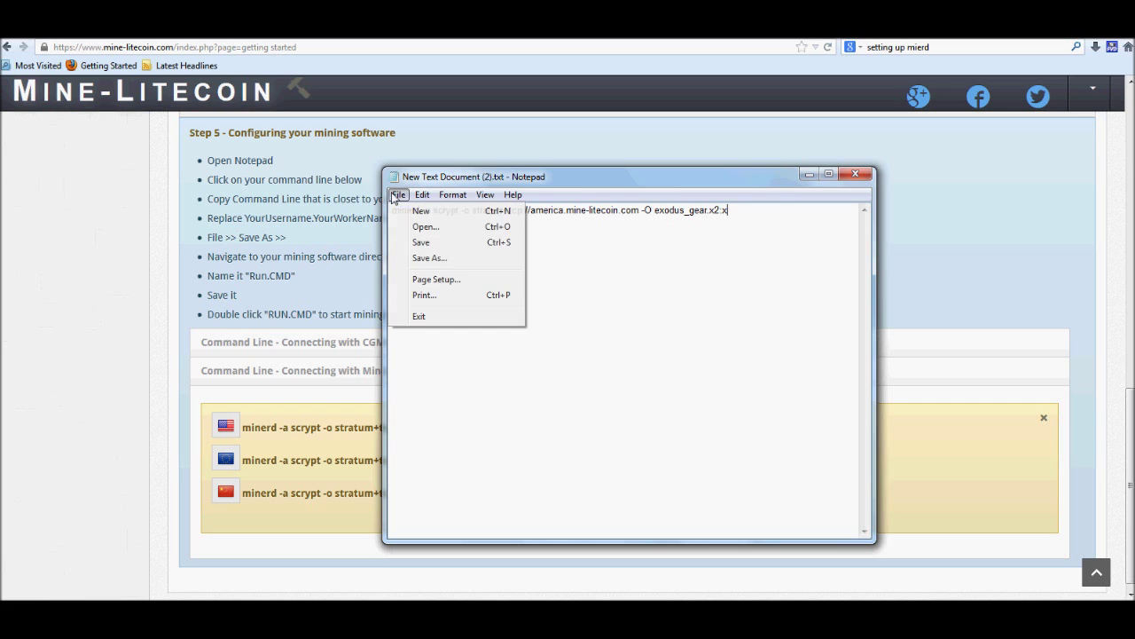
# Use Save As to save the Notepad command as litecoin.bat in the MINERD folder.
pyautogui.click(424, 257)
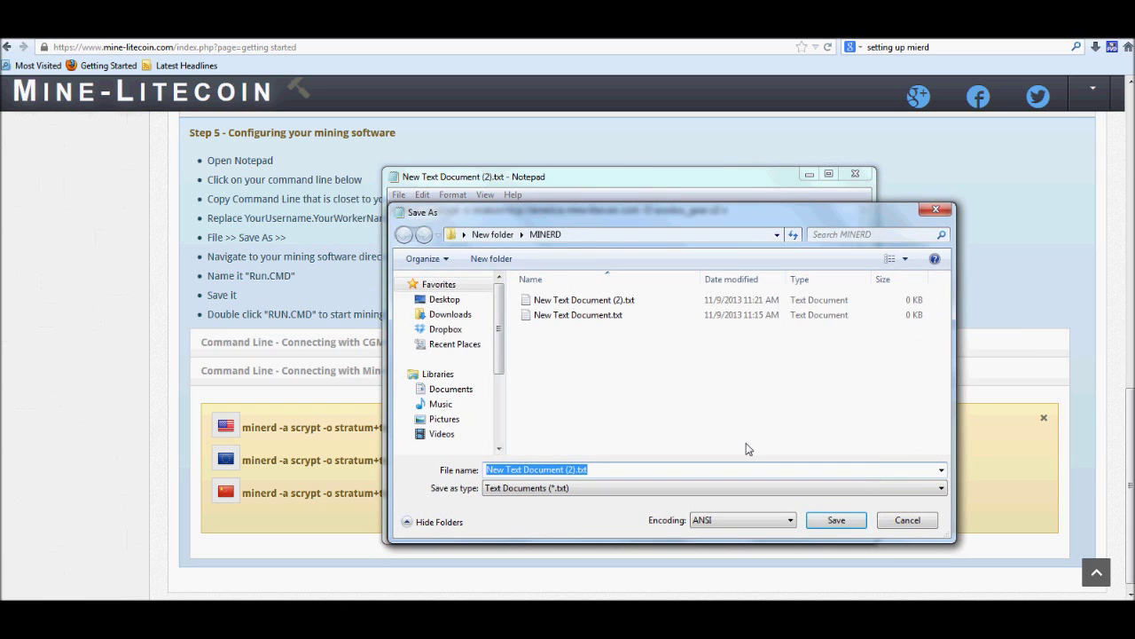
pyautogui.click(599, 476)
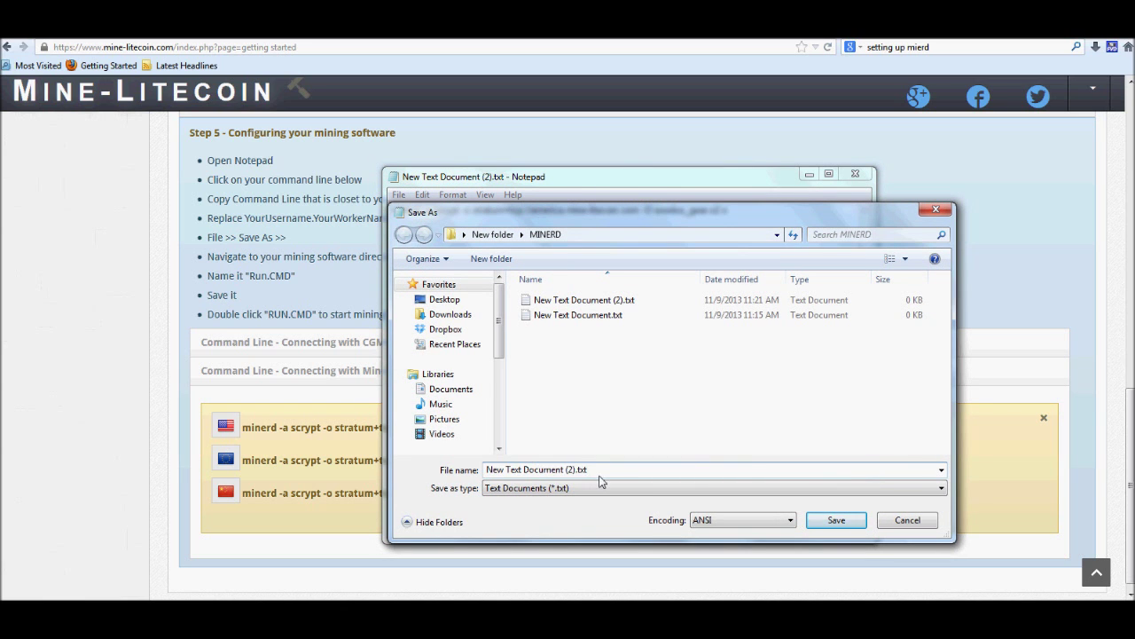
pyautogui.press('BackSpace')
pyautogui.press('BackSpace')
pyautogui.press('BackSpace')
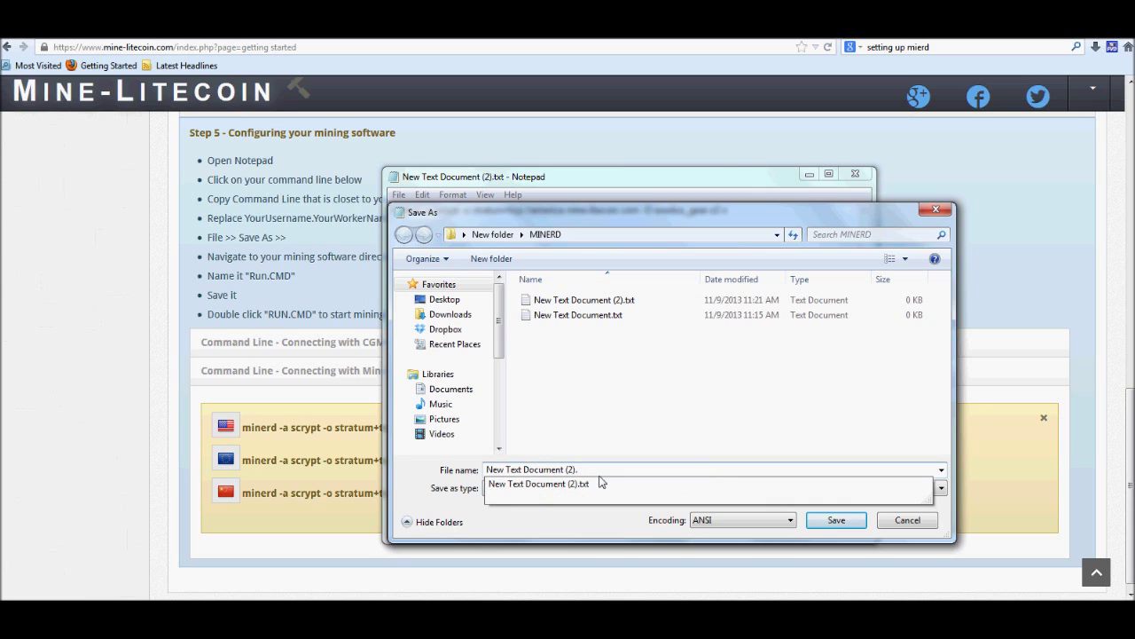
pyautogui.write('bat')
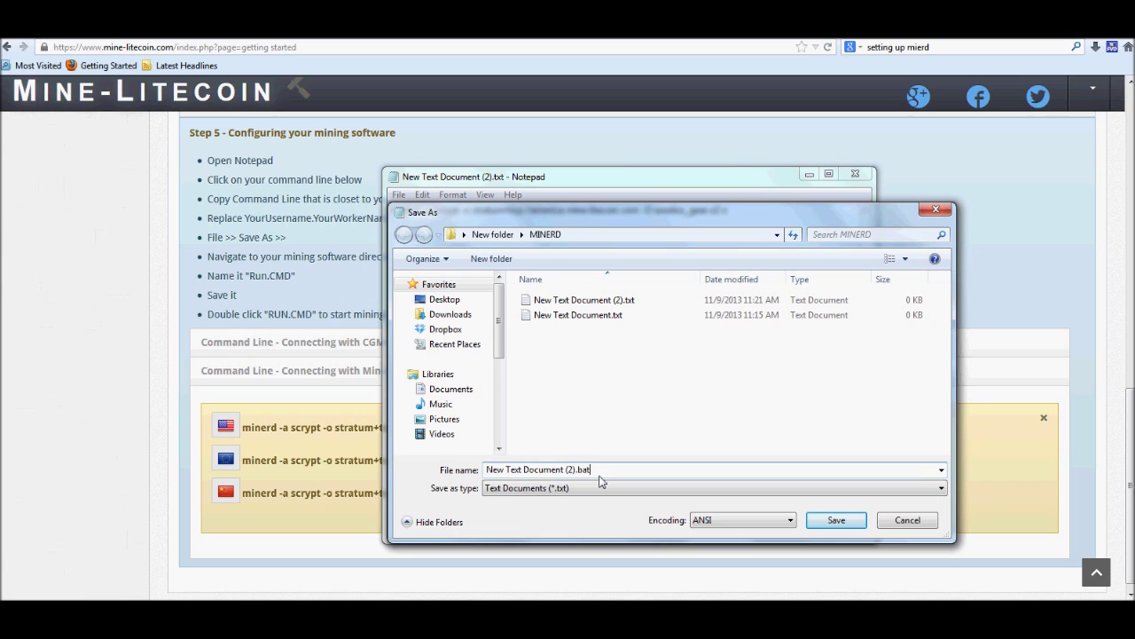
pyautogui.press('BackSpace')
pyautogui.press('BackSpace')
pyautogui.press('BackSpace')
pyautogui.press('BackSpace')
pyautogui.press('BackSpace')
pyautogui.press('BackSpace')
pyautogui.press('BackSpace')
pyautogui.press('BackSpace')
pyautogui.press('BackSpace')
pyautogui.press('BackSpace')
pyautogui.press('BackSpace')
pyautogui.press('BackSpace')
pyautogui.press('BackSpace')
pyautogui.press('BackSpace')
pyautogui.press('BackSpace')
pyautogui.press('BackSpace')
pyautogui.press('BackSpace')
pyautogui.press('BackSpace')
pyautogui.press('BackSpace')
pyautogui.press('BackSpace')
pyautogui.write('litecoin.bat')
pyautogui.press('Return')
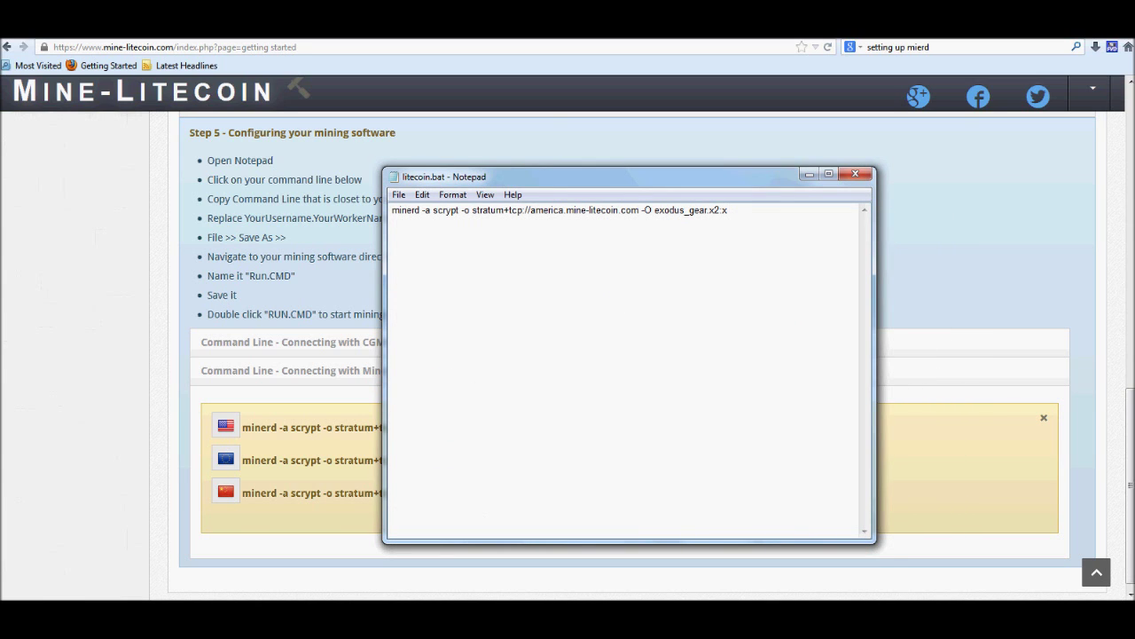
pyautogui.hotkey('alt', 'Tab')
# Double-click litecoin.bat in MINERD to launch minerd in a command window.
pyautogui.click(426, 253)
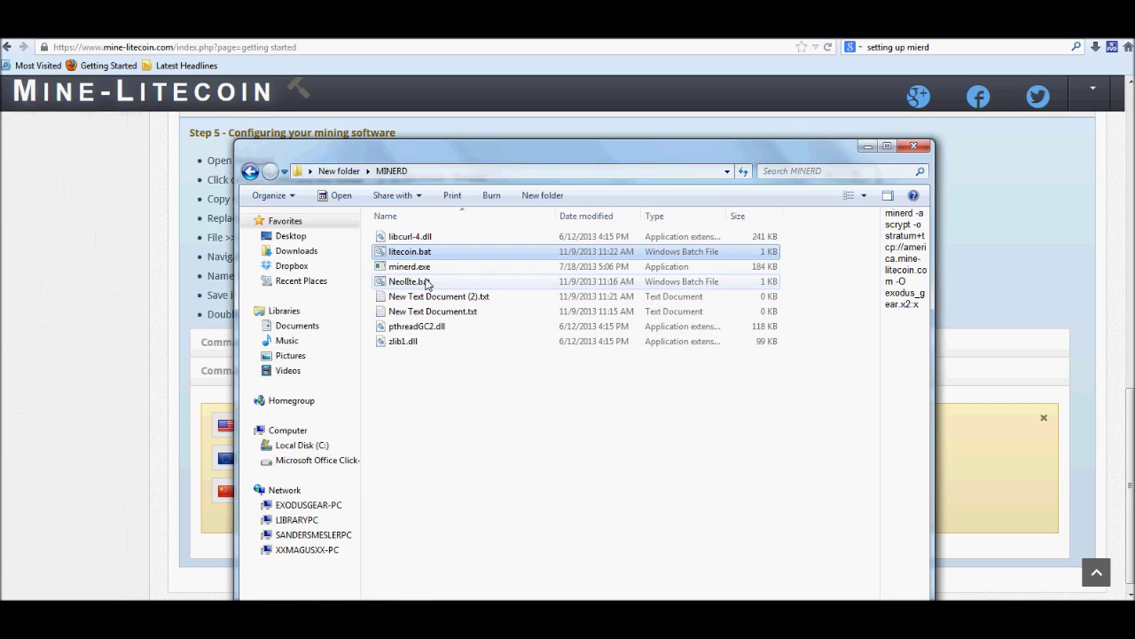
pyautogui.doubleClick(426, 282)
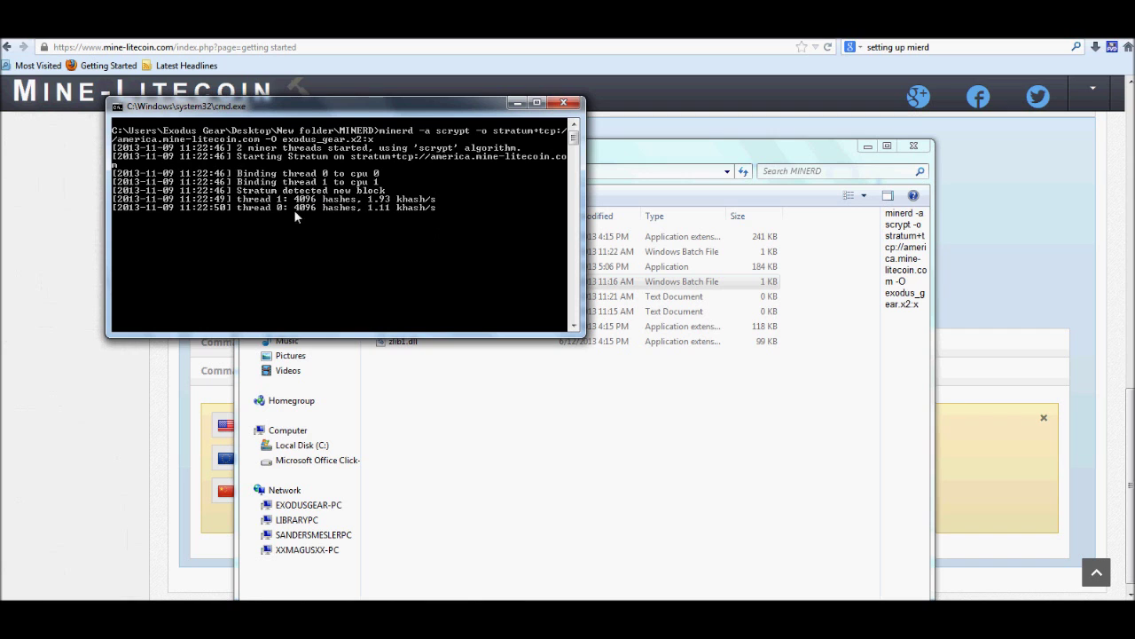
pyautogui.click(11, 297)
pyautogui.scroll(10, 53, 302)
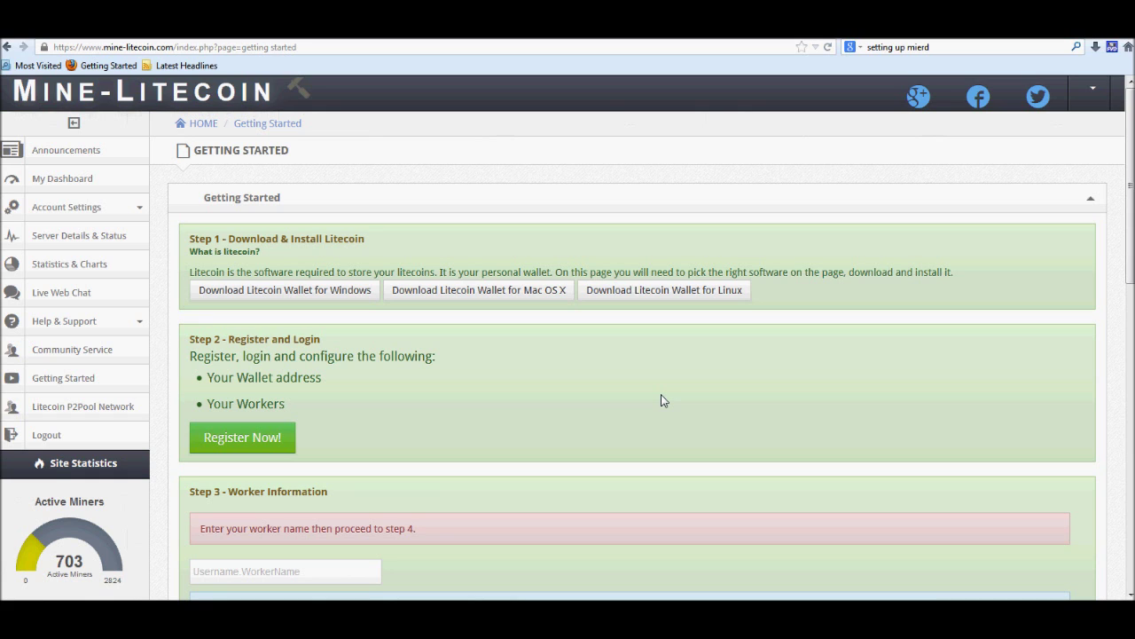
# Bring the running minerd Command Prompt forward and move it to the screen centre.
pyautogui.hotkey('alt', 'Tab')
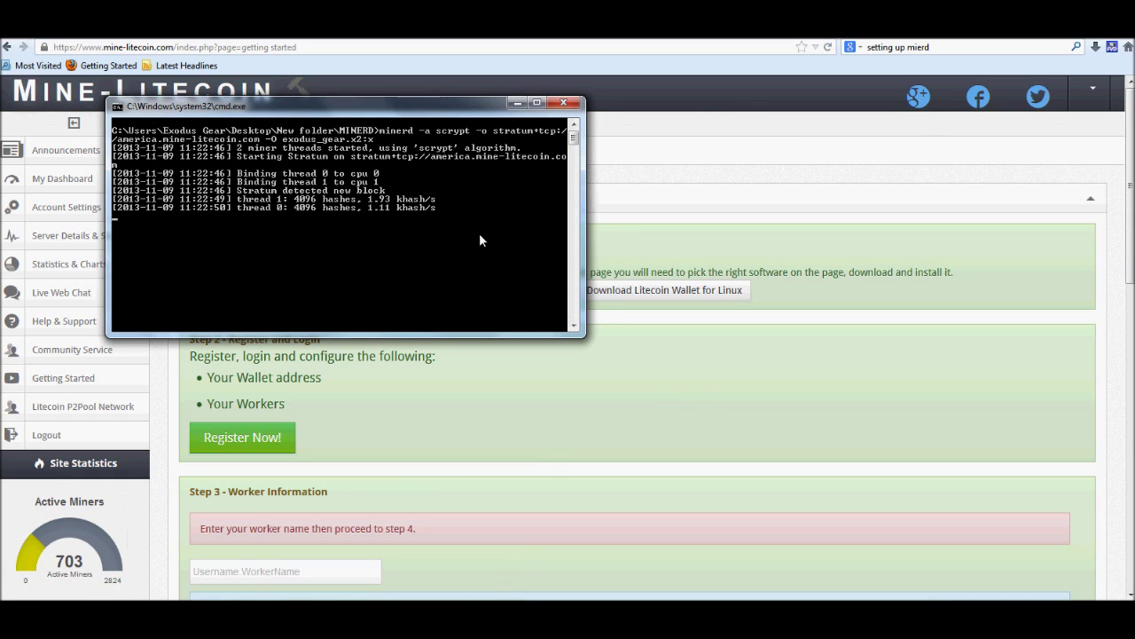
pyautogui.moveTo(352, 114); pyautogui.dragTo(562, 278)
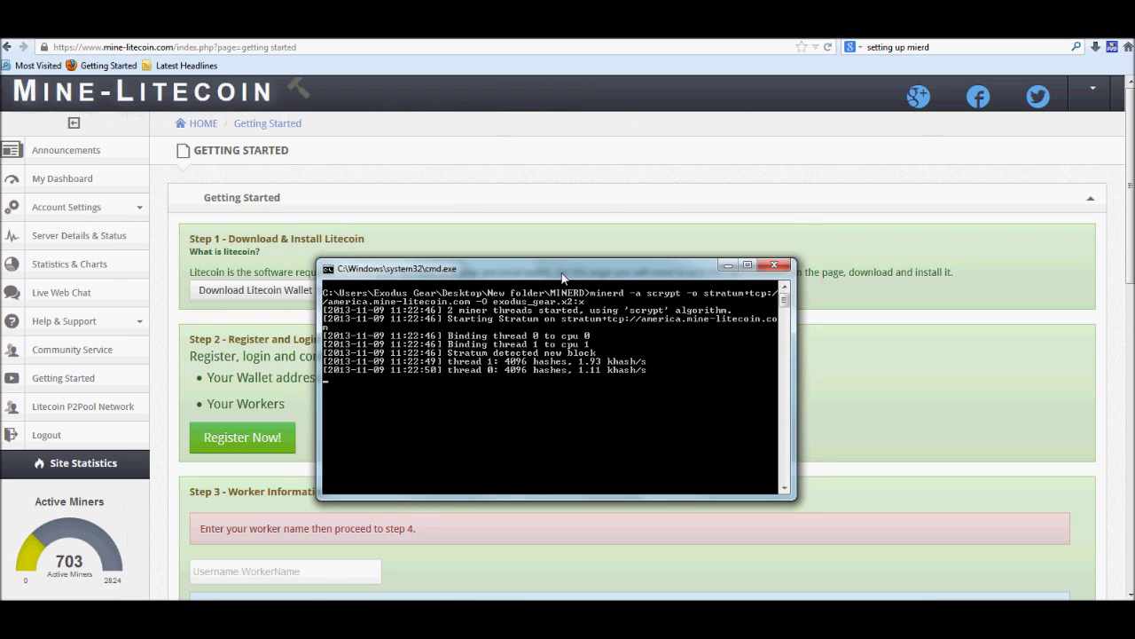